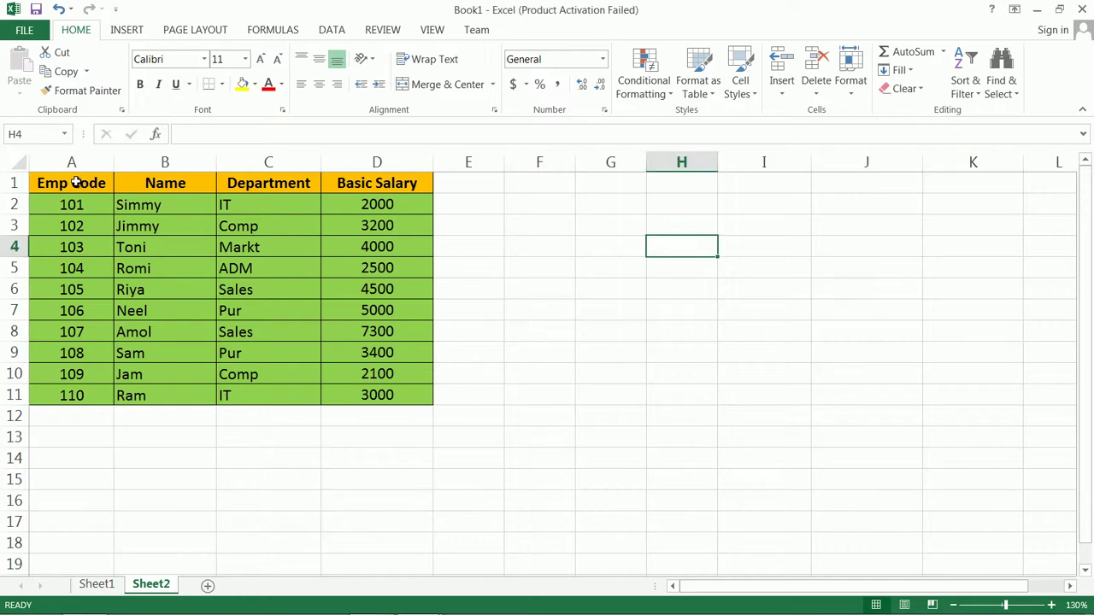
Step: Copy the formatted header cells A1:D1 into G3:J3
drag(79, 182, 378, 182)
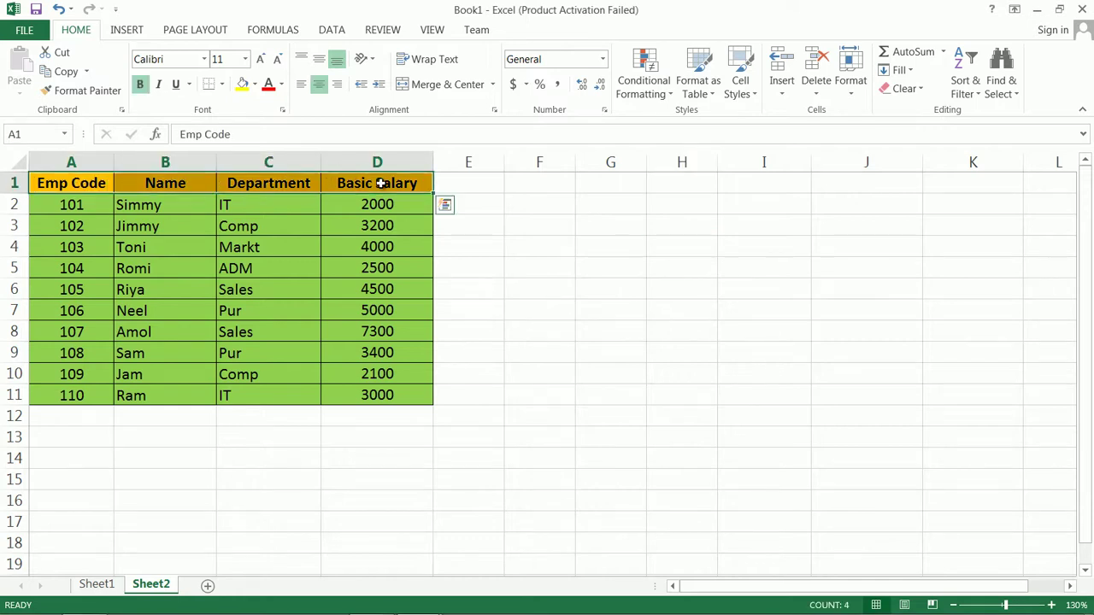
right_click(380, 183)
click(398, 214)
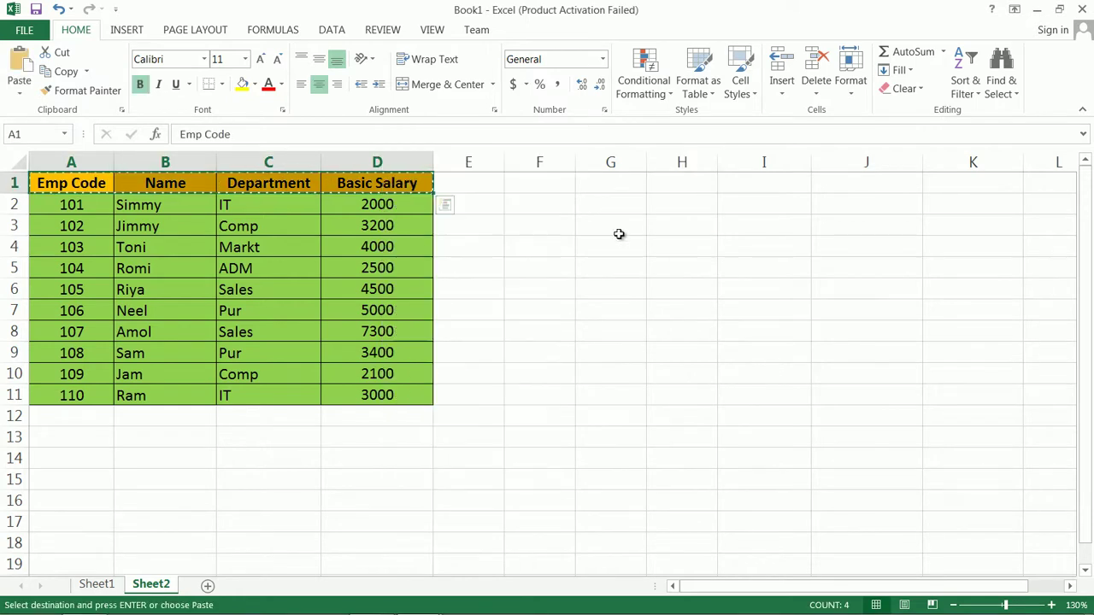
drag(614, 231, 849, 232)
right_click(851, 232)
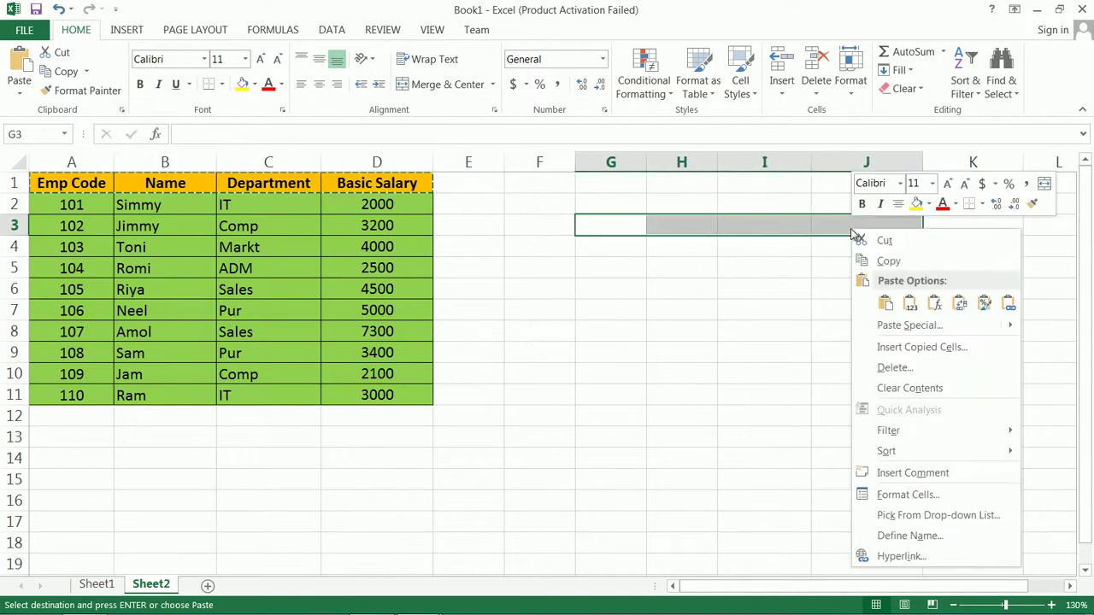
click(886, 303)
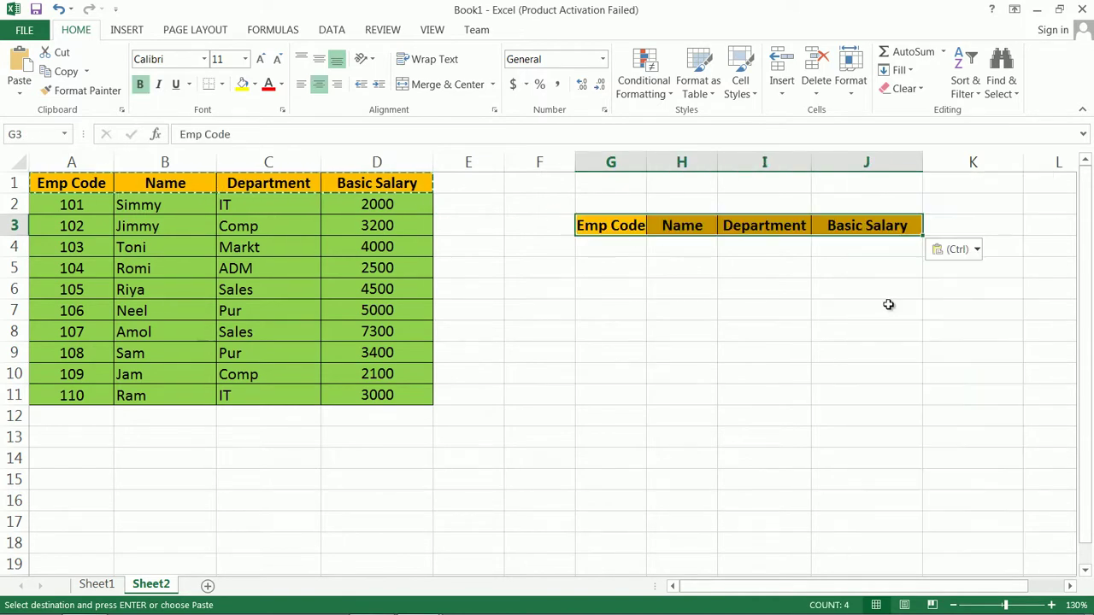
Step: Widen columns I and H so the pasted headers fit
drag(808, 159, 822, 160)
drag(719, 161, 720, 161)
click(603, 247)
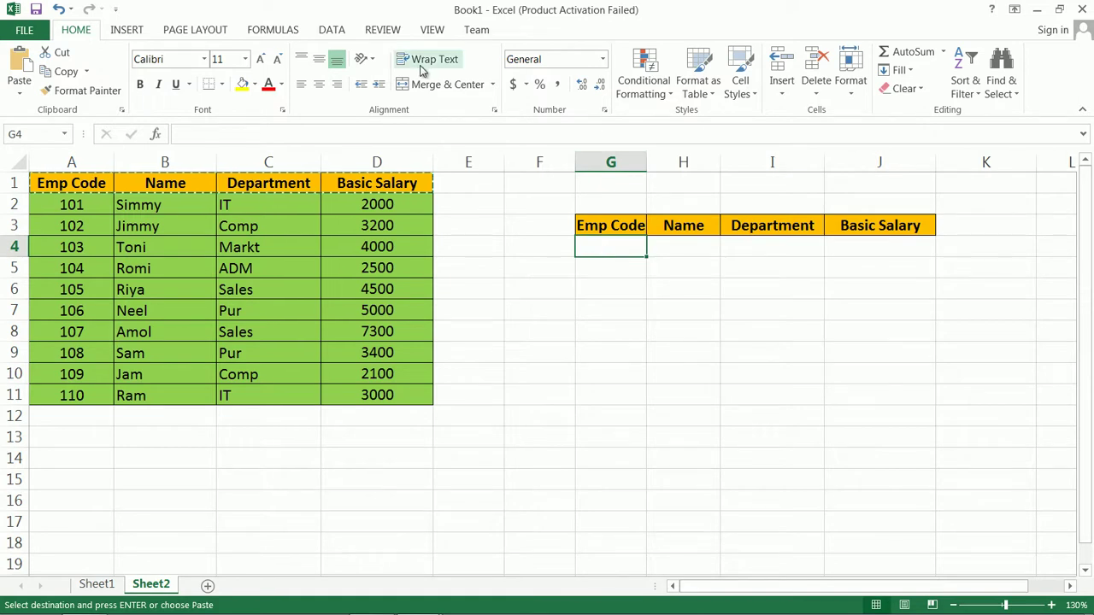
Step: Add a list validation dropdown to G4 sourced from the Emp Codes in $A$2:$A$11
click(332, 30)
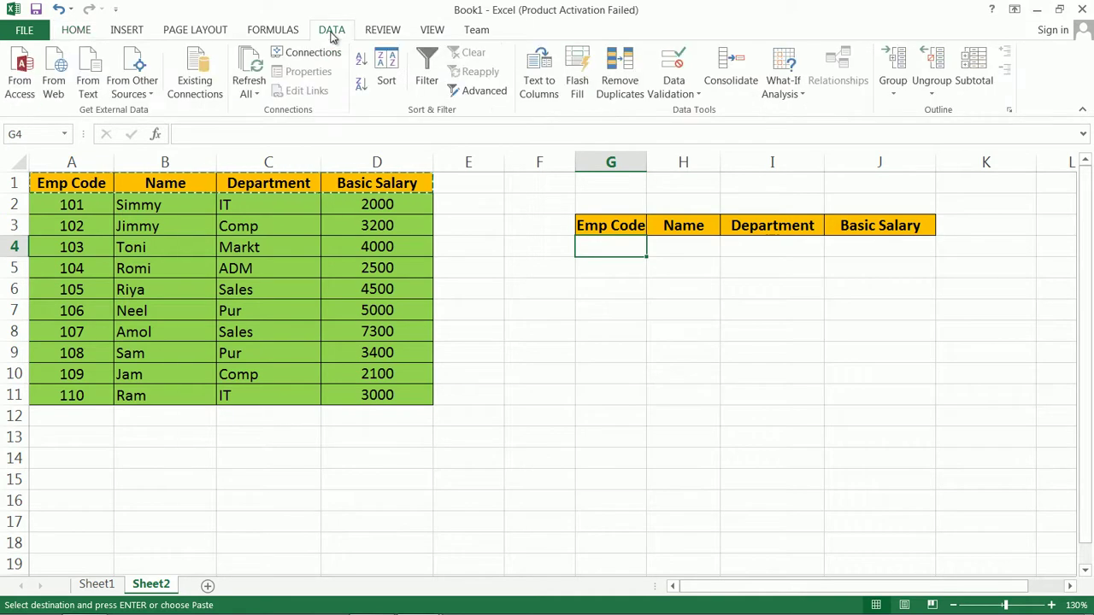
click(673, 79)
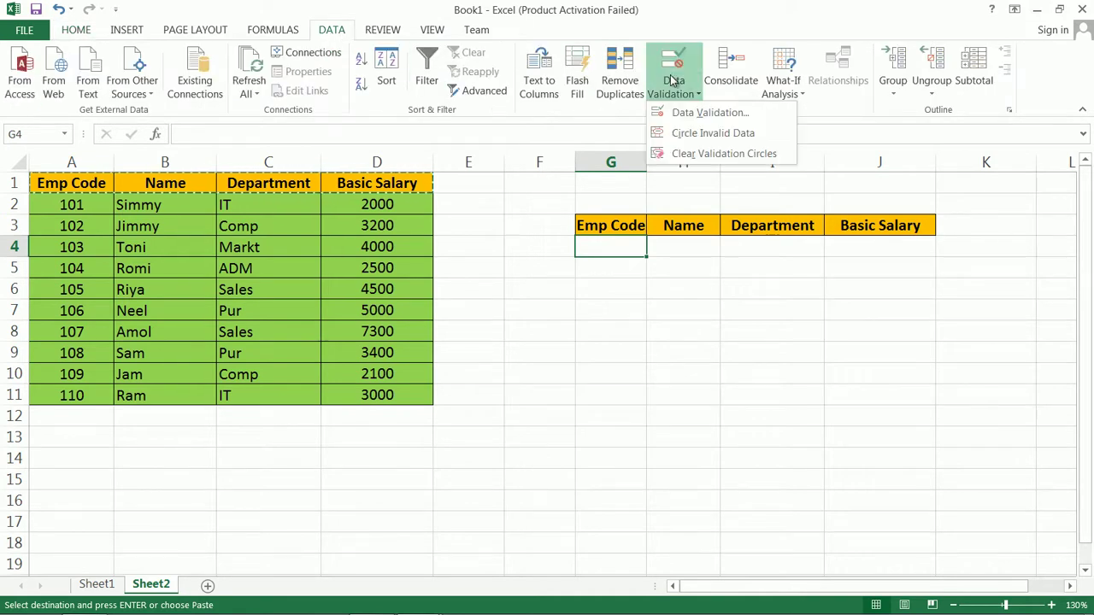
click(693, 113)
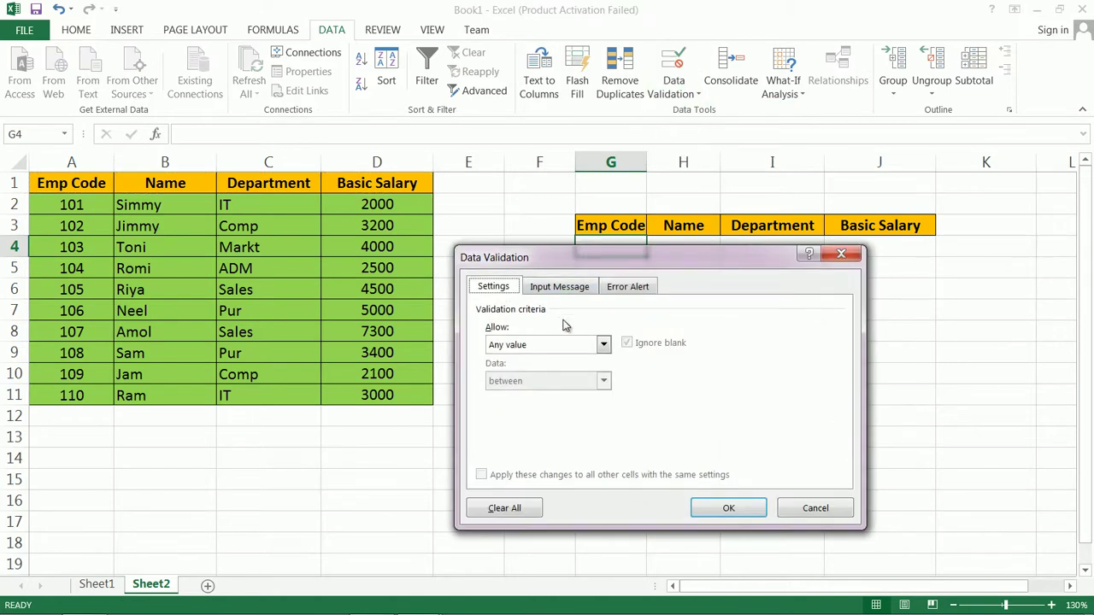
click(603, 344)
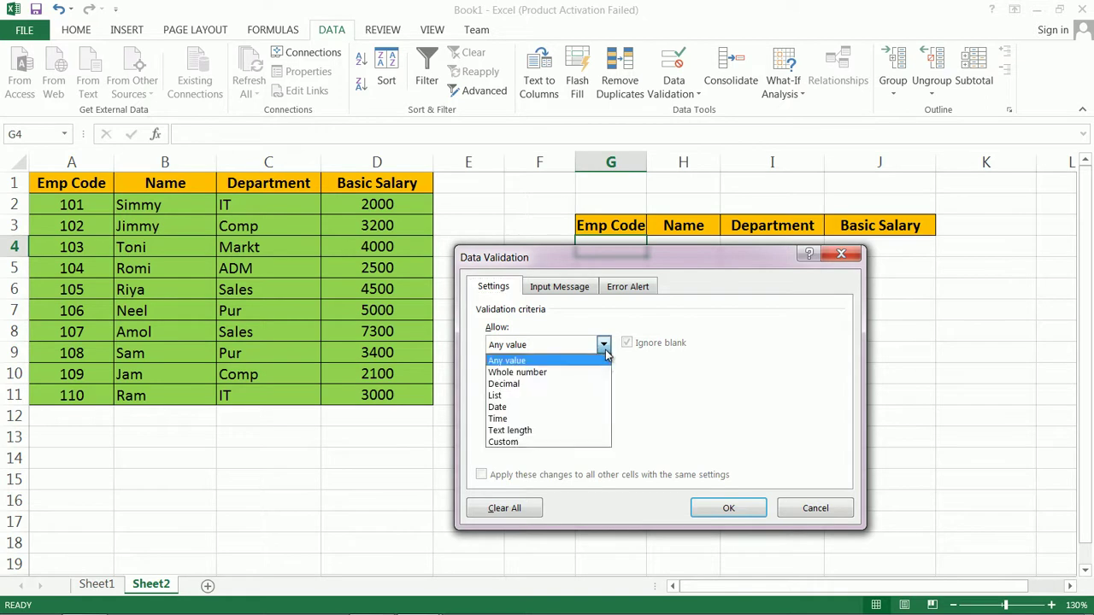
click(566, 396)
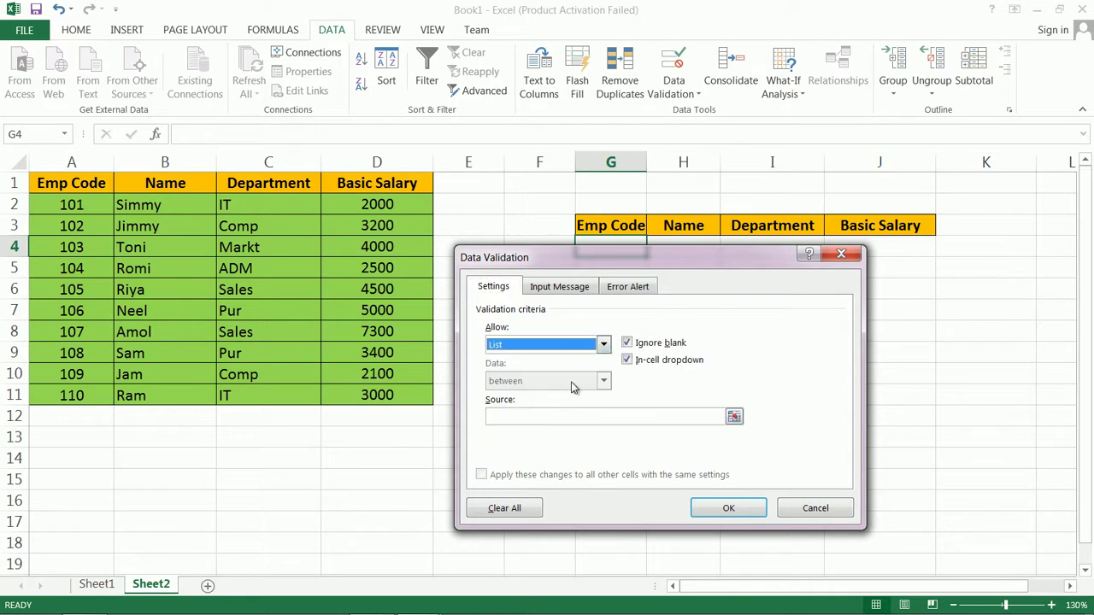
click(522, 416)
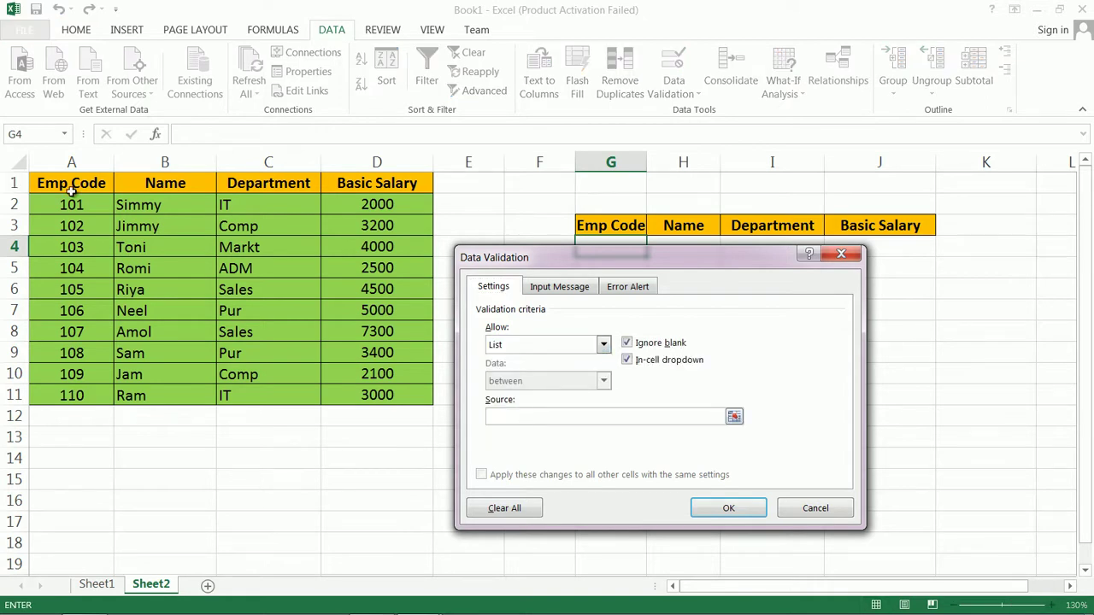
drag(70, 199, 113, 398)
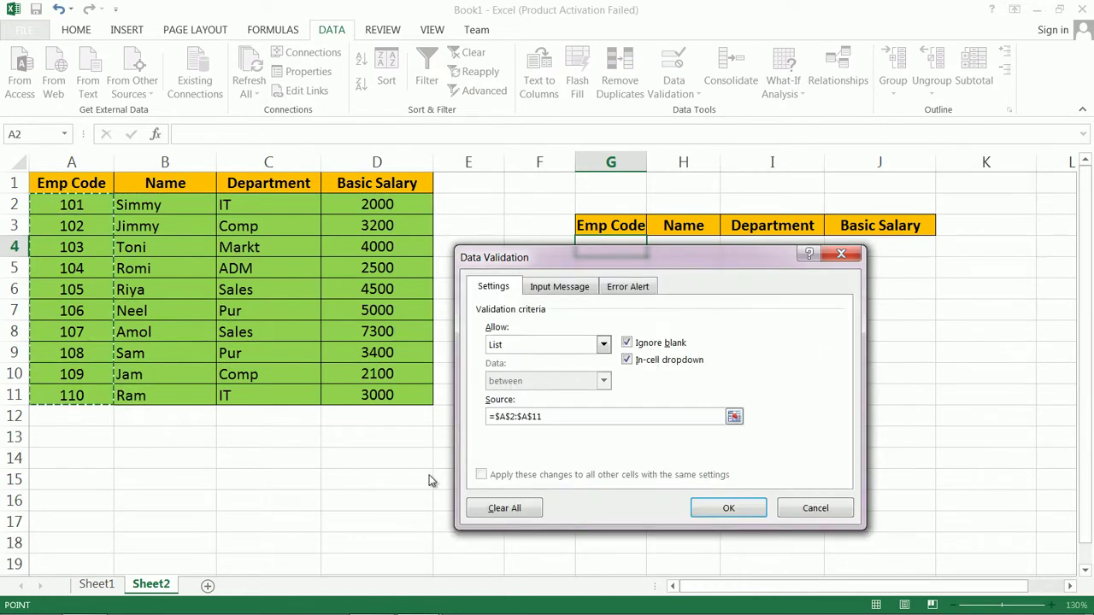
click(711, 507)
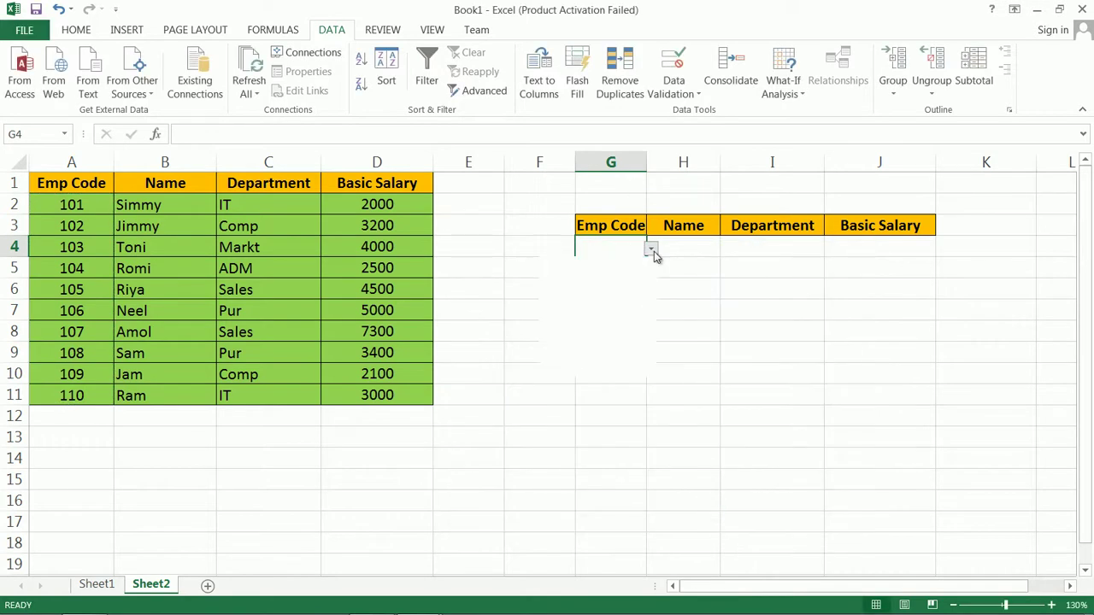
Step: Try Emp Codes 102, 104 and 106 in G4's dropdown, settling on 108
click(652, 250)
mouse_move(647, 310)
mouse_down()
mouse_move(647, 366)
mouse_move(645, 293)
mouse_up()
click(598, 281)
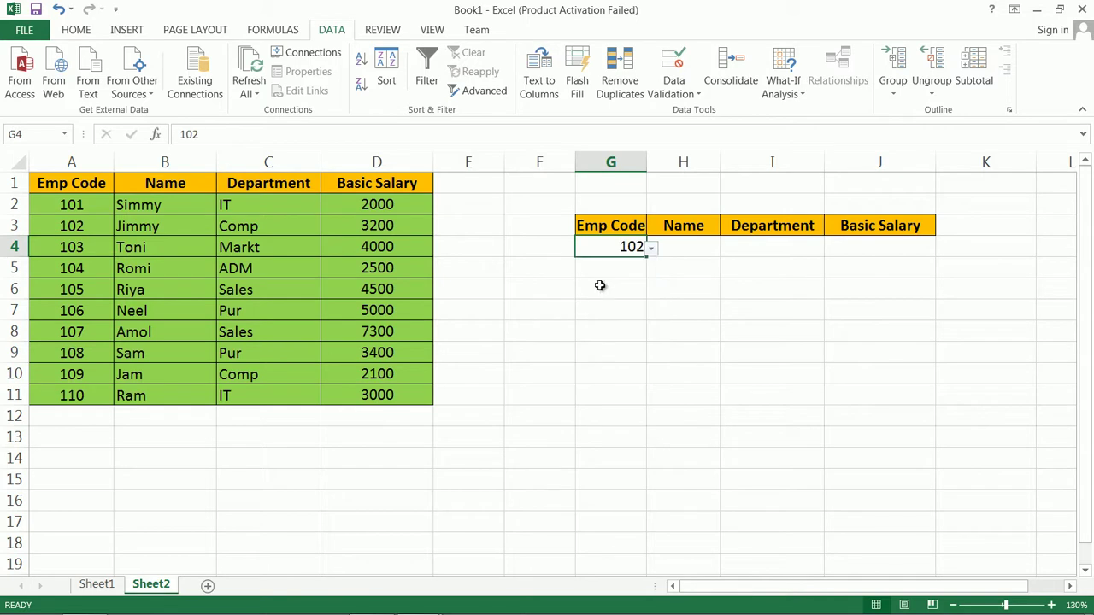
click(650, 248)
click(630, 295)
click(650, 248)
click(617, 311)
click(650, 249)
click(610, 338)
click(650, 249)
click(606, 340)
click(670, 246)
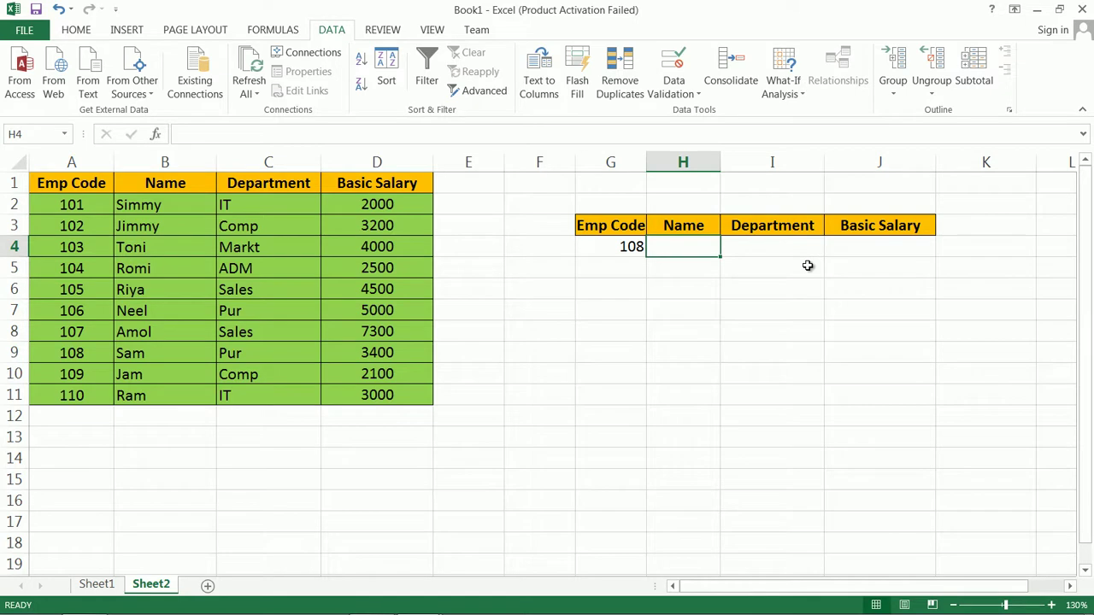
Step: Enter =VLOOKUP(G4,A1:D11,2,FALSE) in H4 so it returns the Name for code 108
text(=vl)
key(Tab)
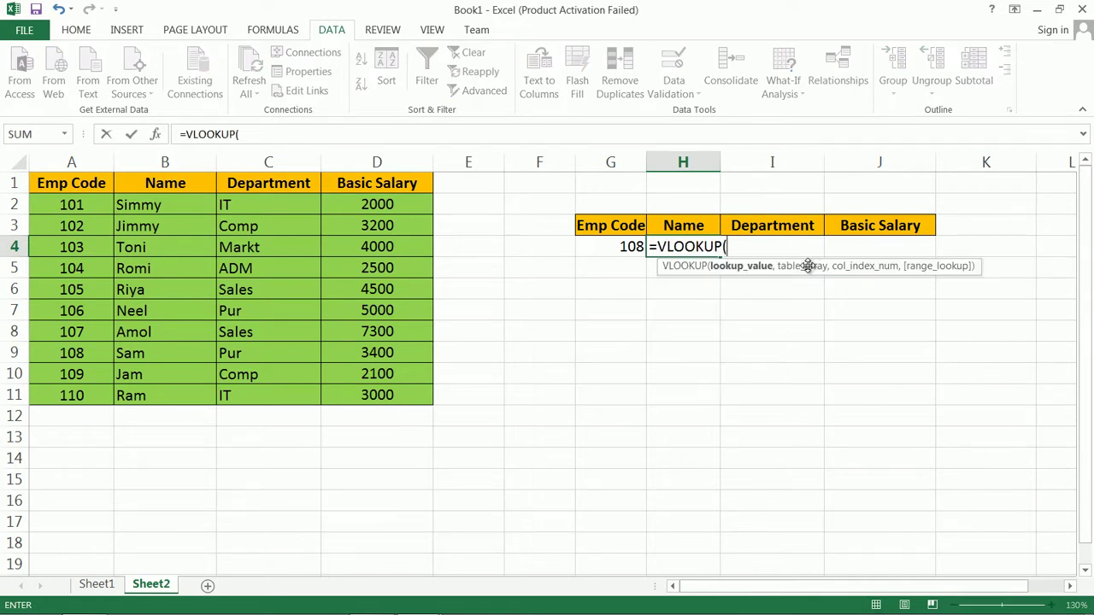
click(629, 246)
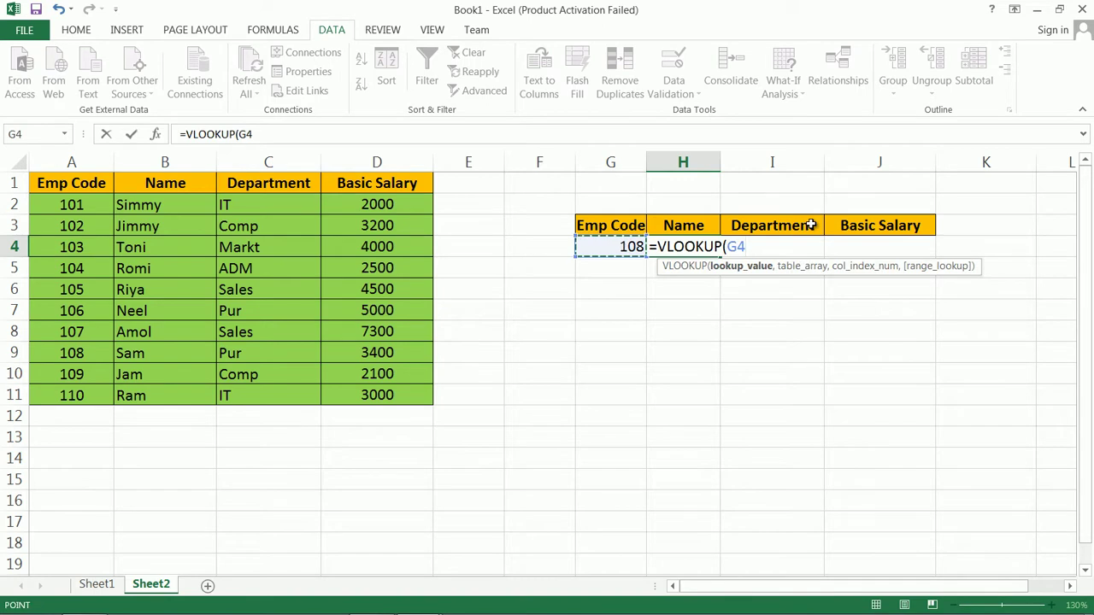
text(,)
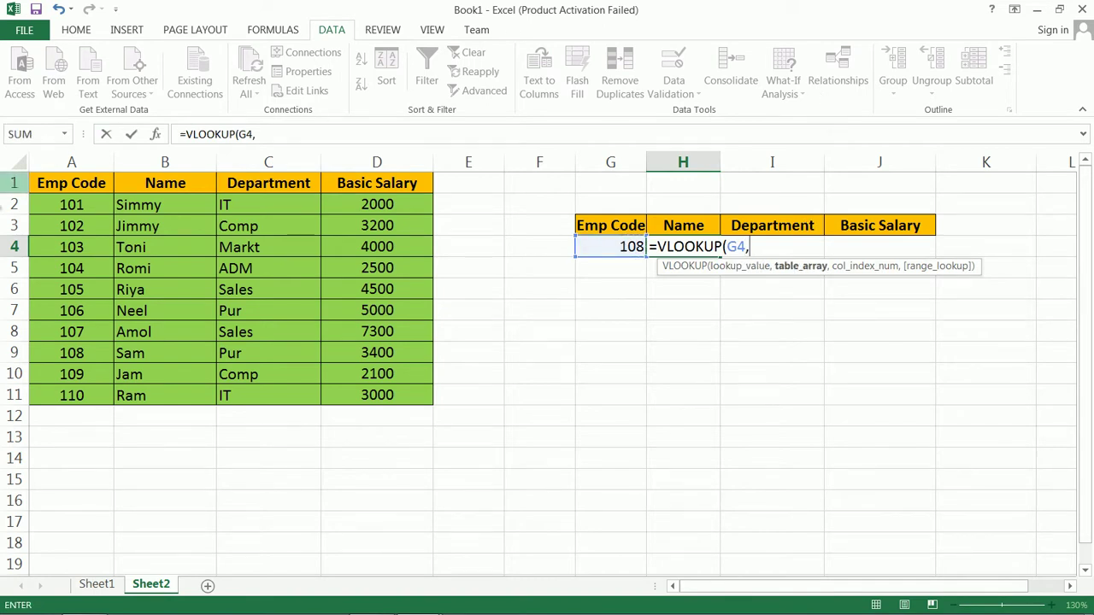
drag(55, 190, 368, 396)
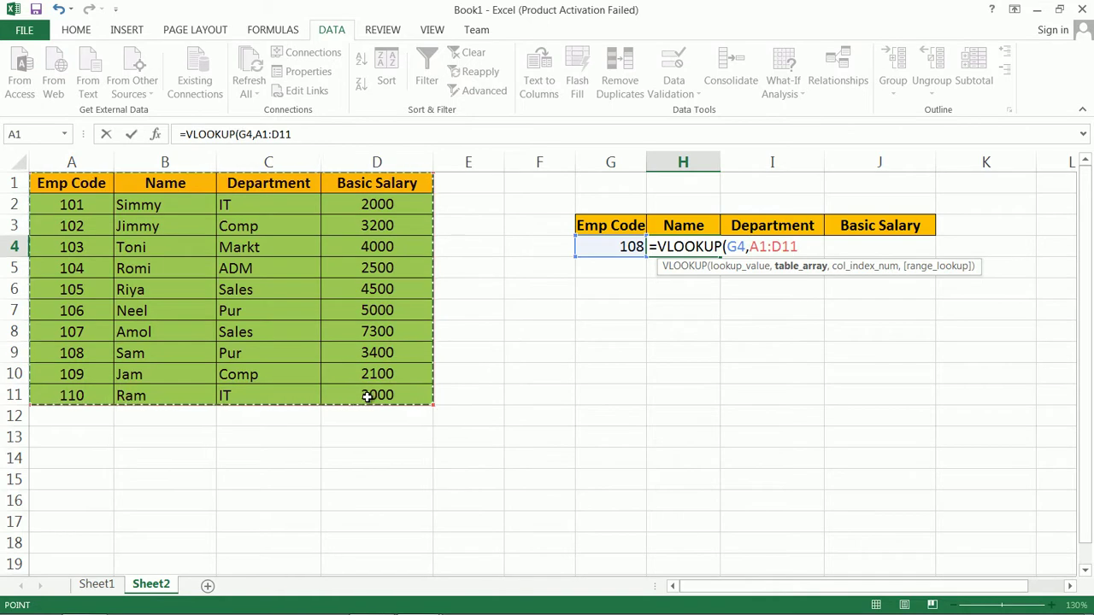
text(,)
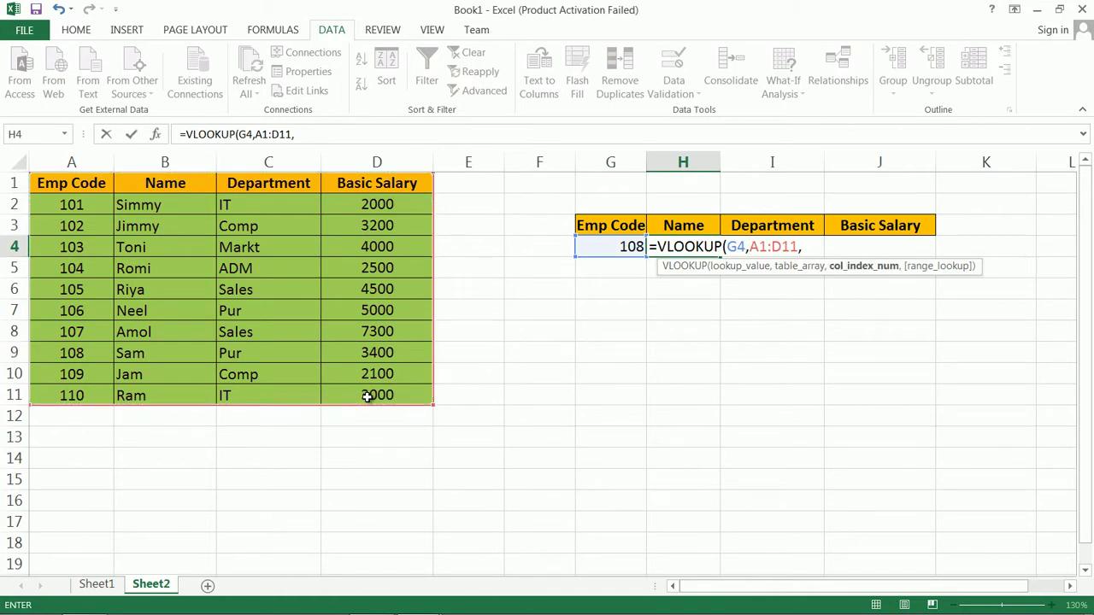
text(2,)
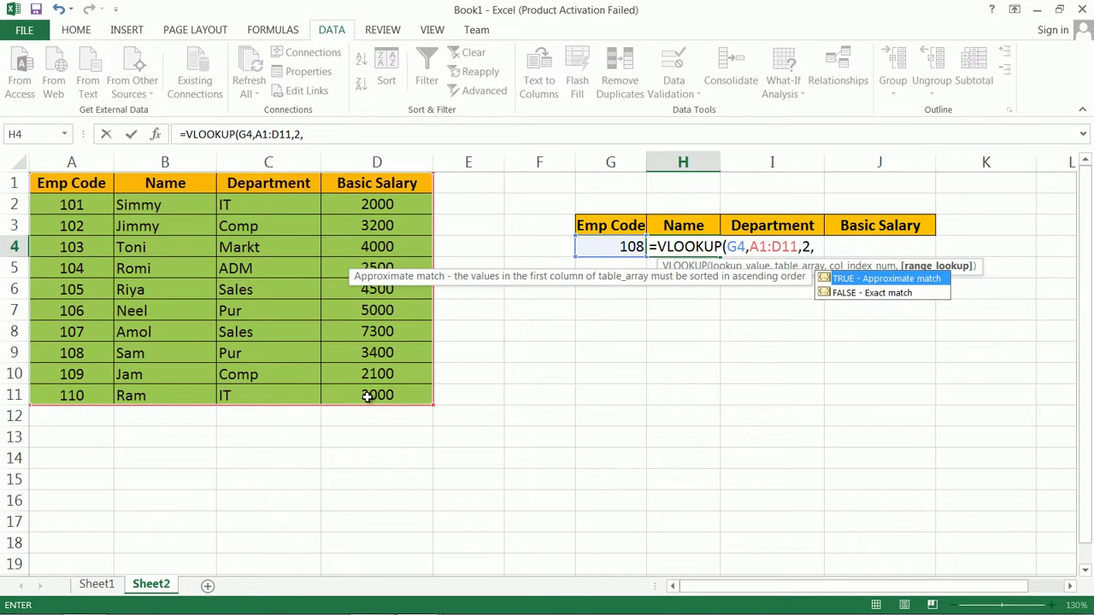
key(Down)
key(Tab)
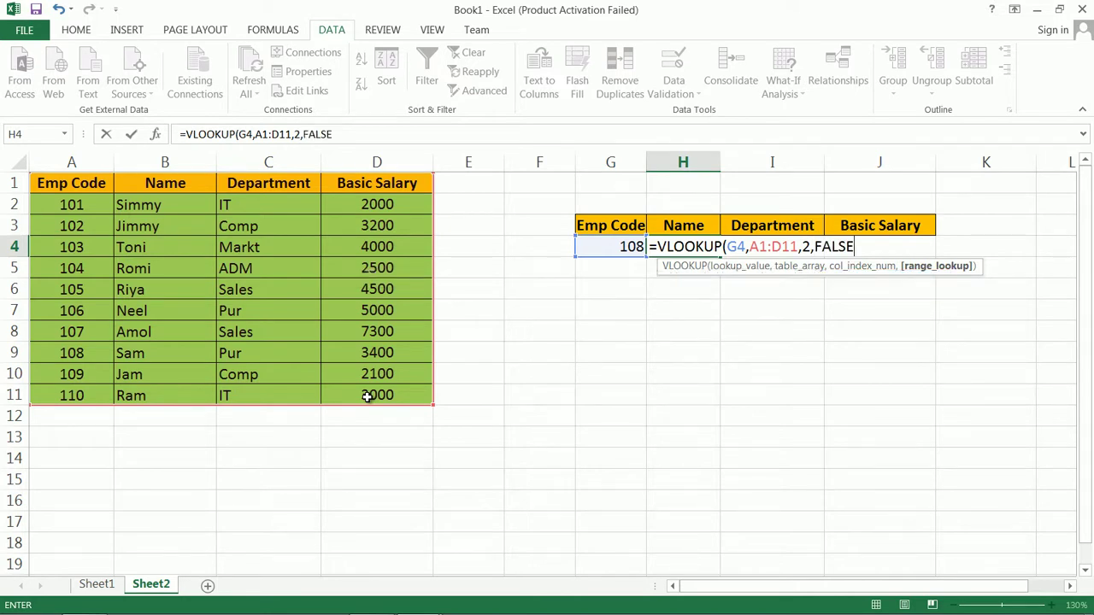
text())
key(Return)
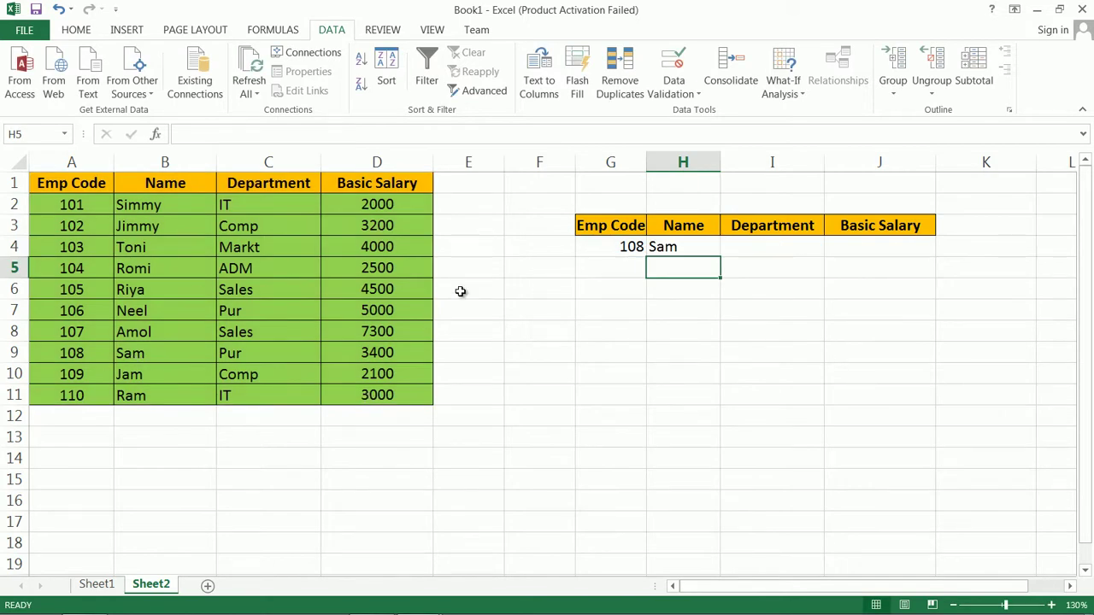
Step: Copy H4's VLOOKUP formula text, leaving H4 unchanged
double_click(688, 247)
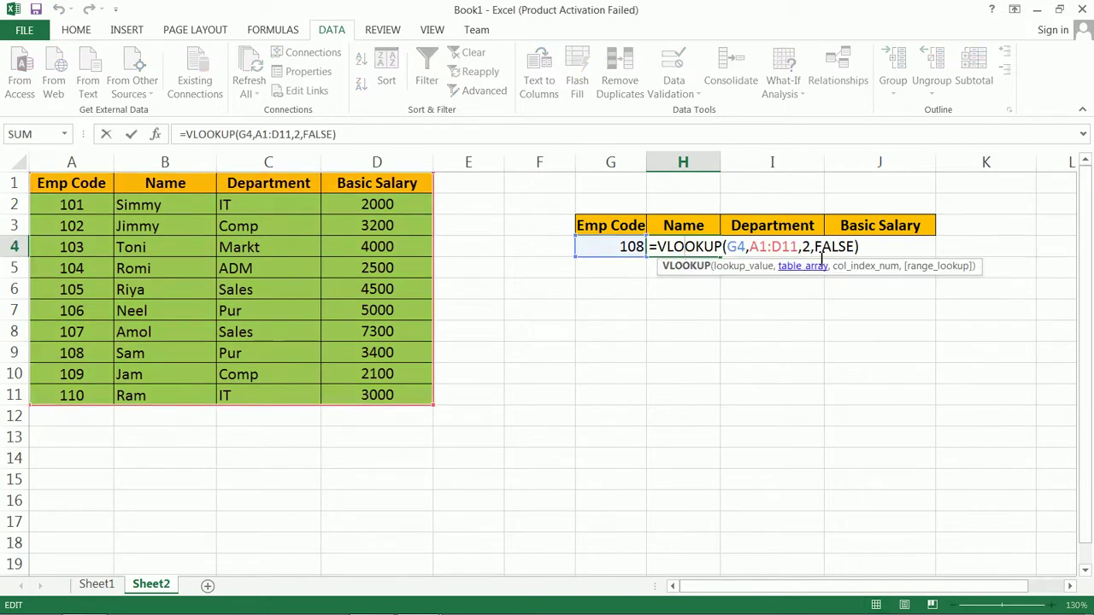
drag(873, 245, 623, 258)
text(=)
click(740, 335)
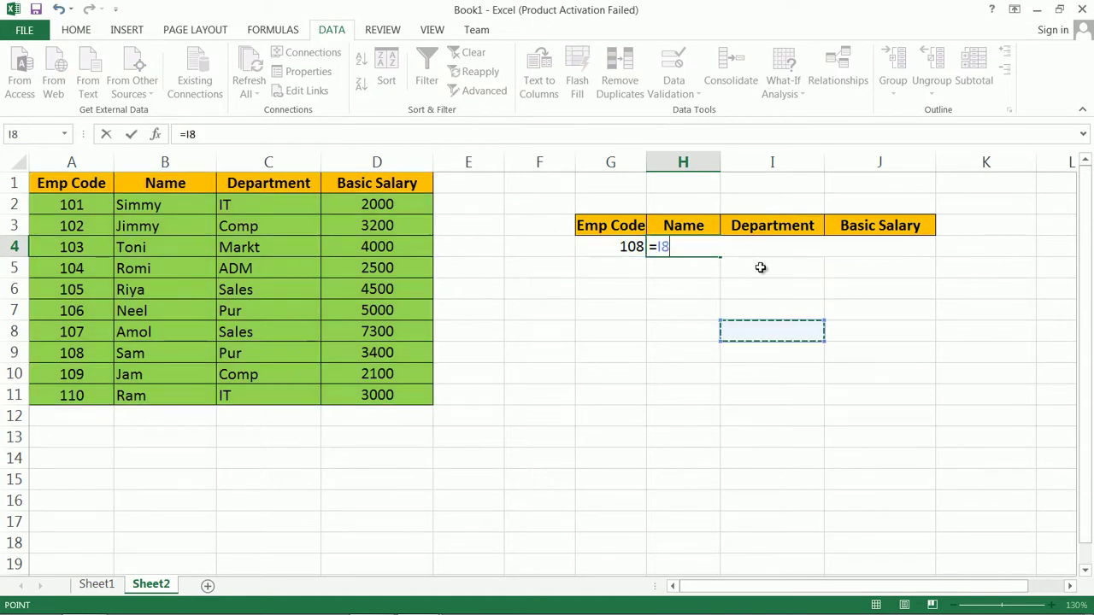
key(Escape)
Step: Paste the formula into I4 and change its column index to 3 so it returns Pur
click(775, 249)
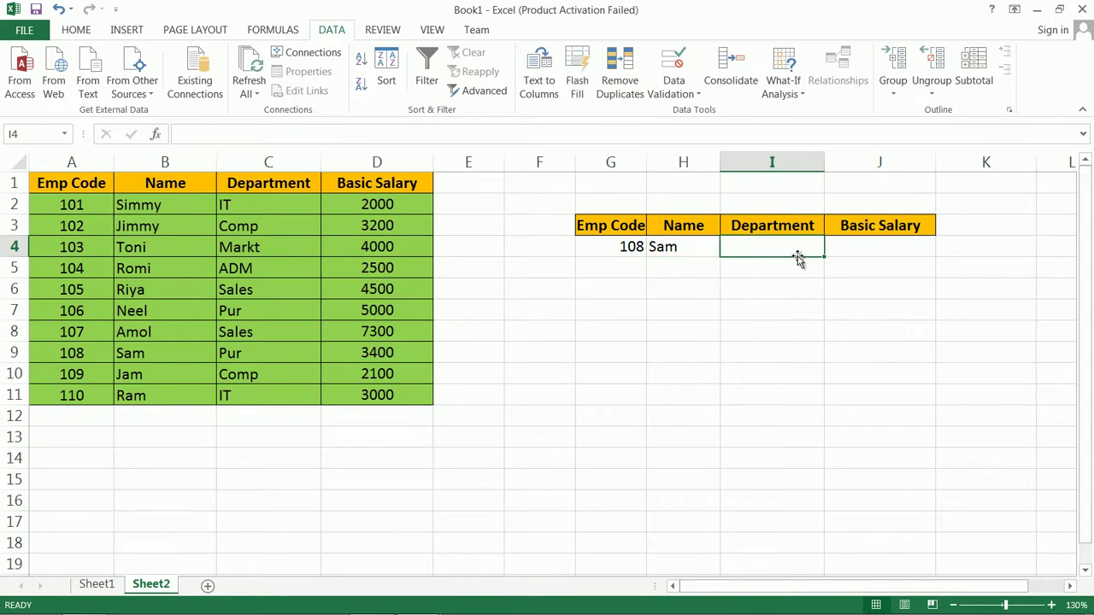
text(=)
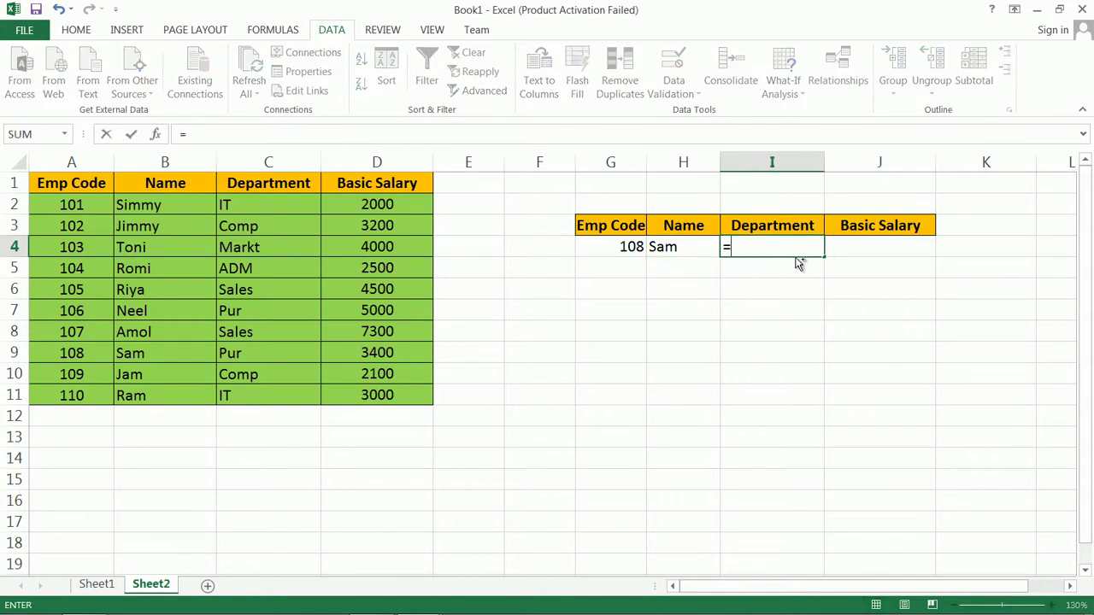
key(ctrl+v)
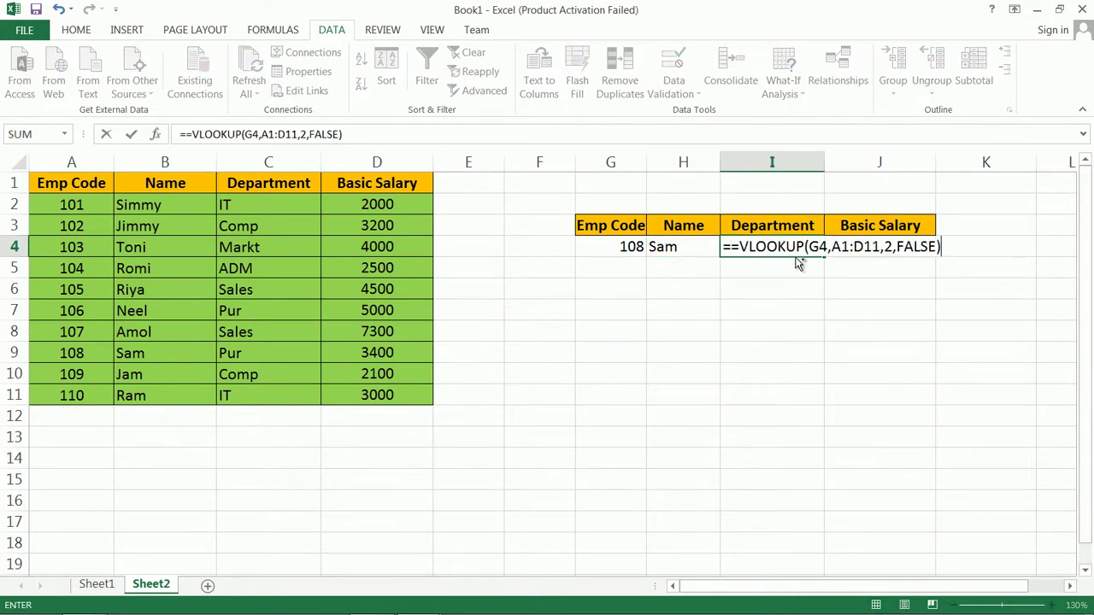
click(732, 247)
key(BackSpace)
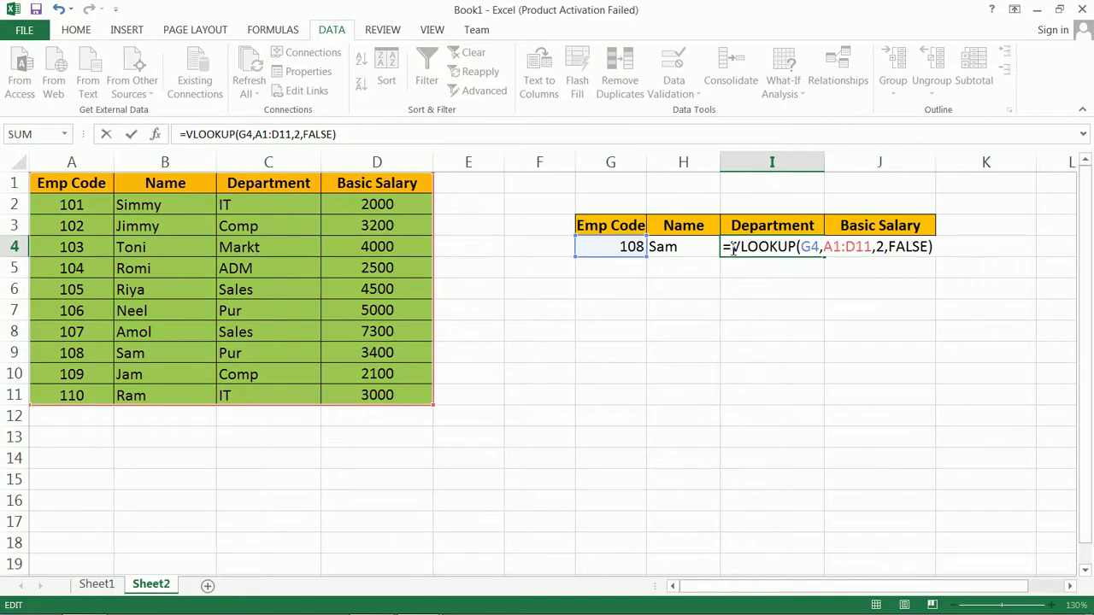
click(885, 246)
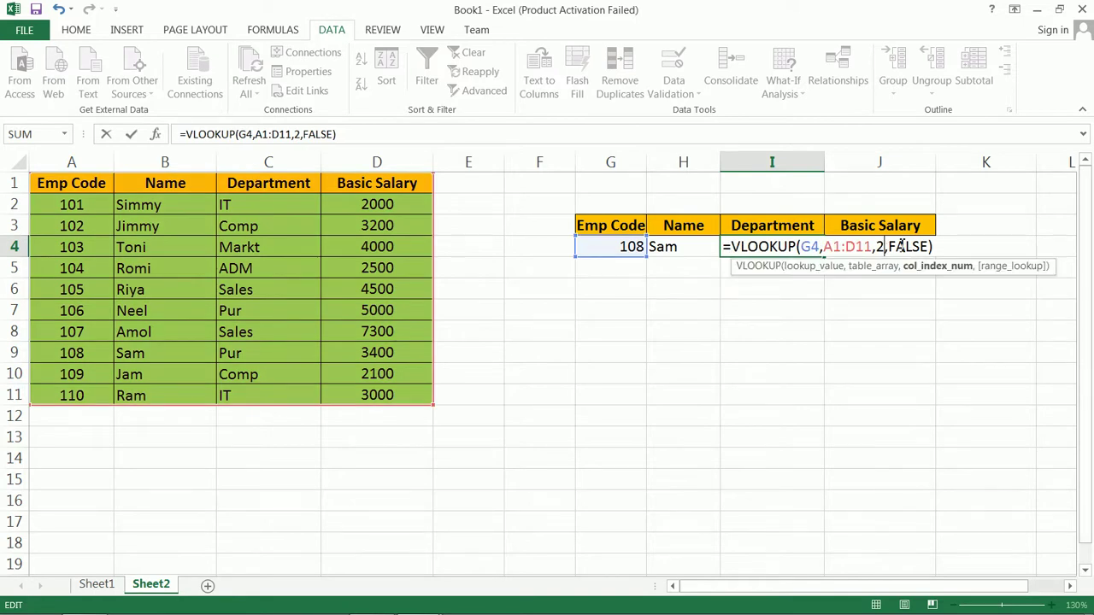
key(BackSpace)
text(3)
click(946, 247)
key(Return)
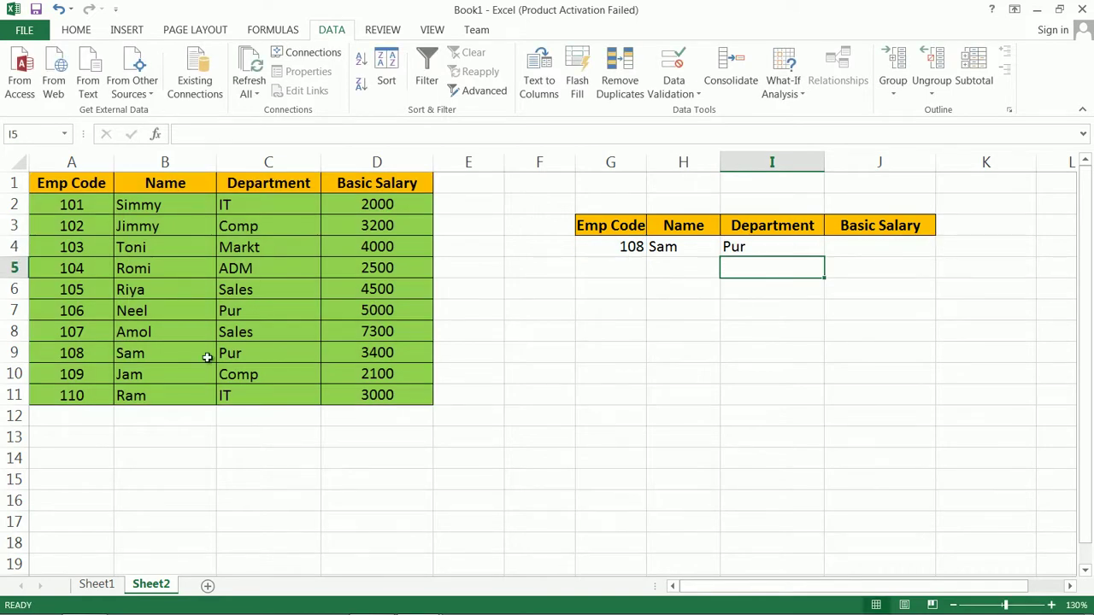
Step: Paste the VLOOKUP formula into J4, drop the extra equals sign, and delete its column index 2
click(904, 243)
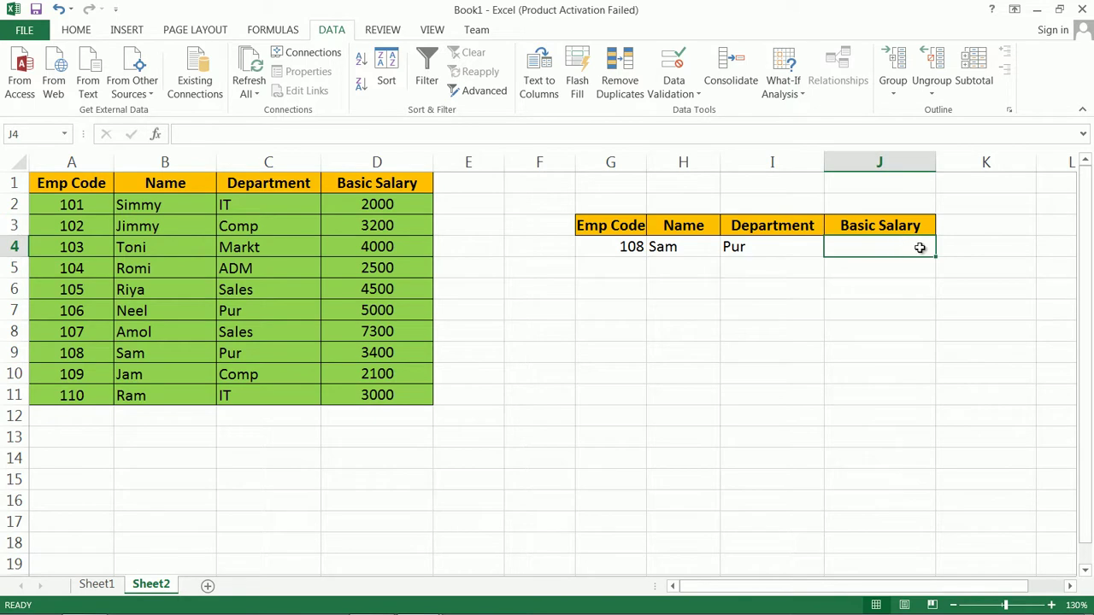
key(ctrl+v)
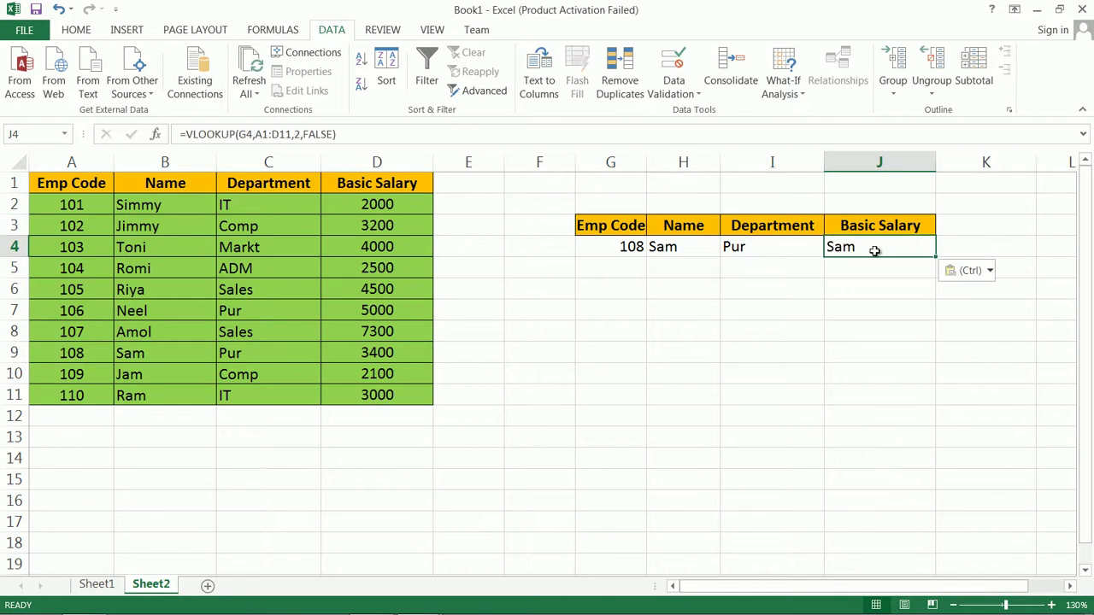
key(Delete)
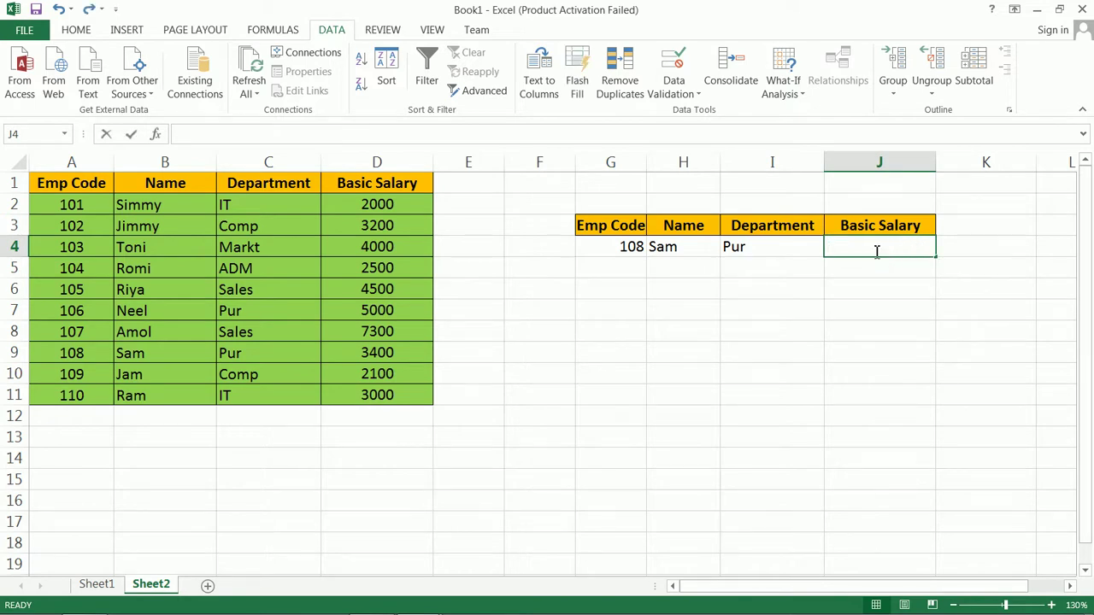
key(BackSpace)
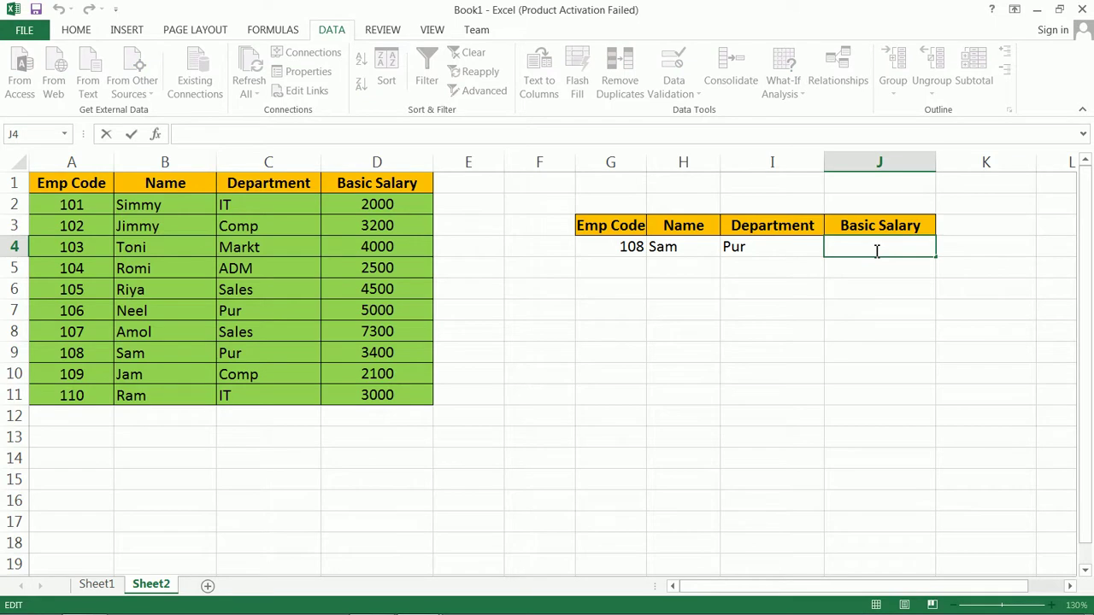
text(=)
key(ctrl+v)
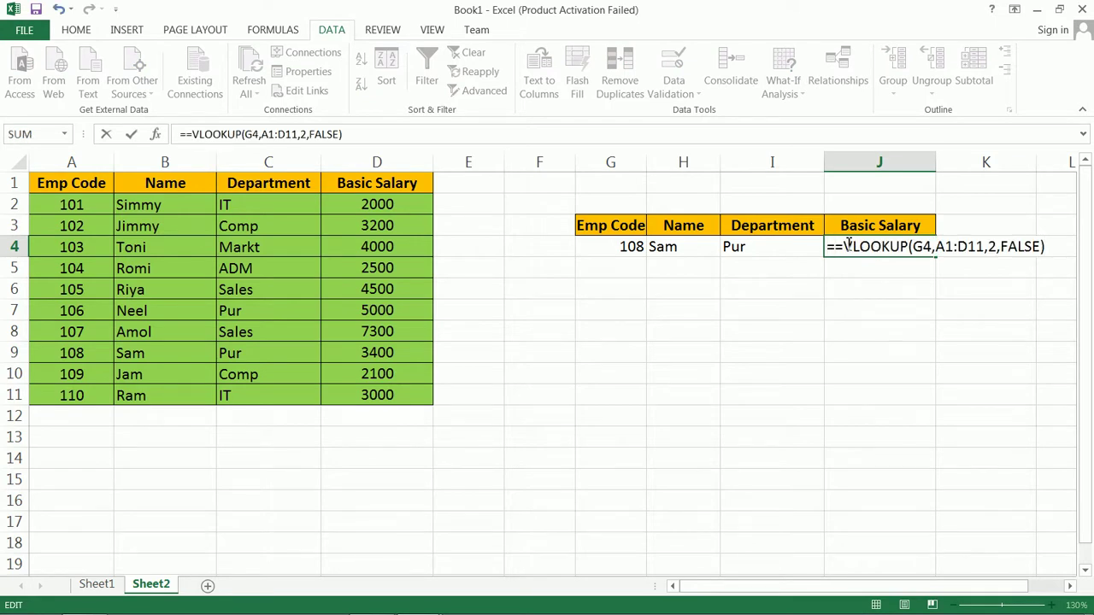
key(BackSpace)
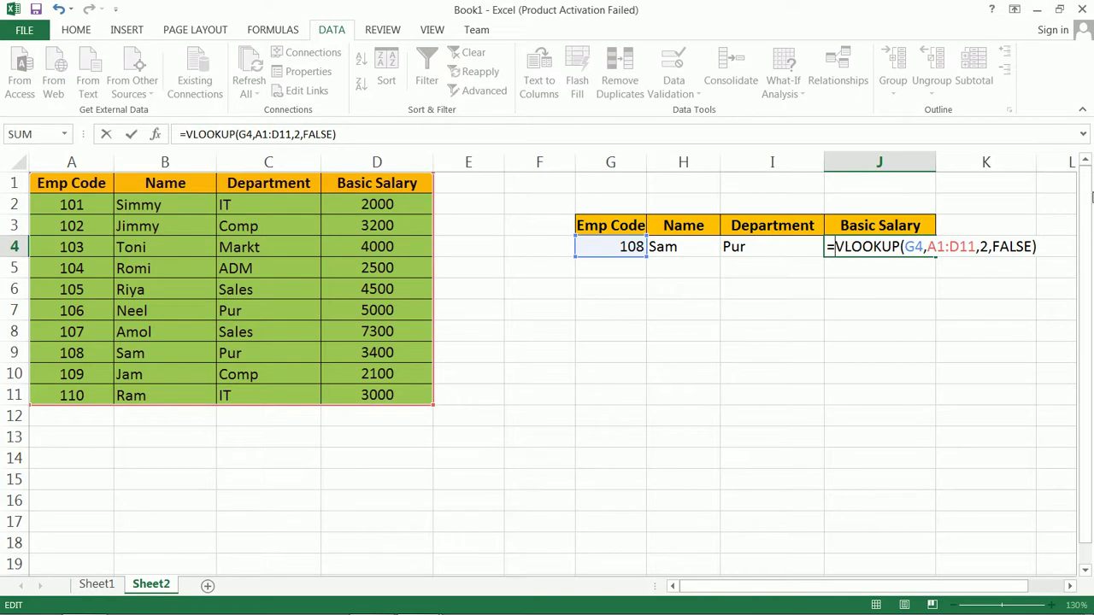
click(987, 247)
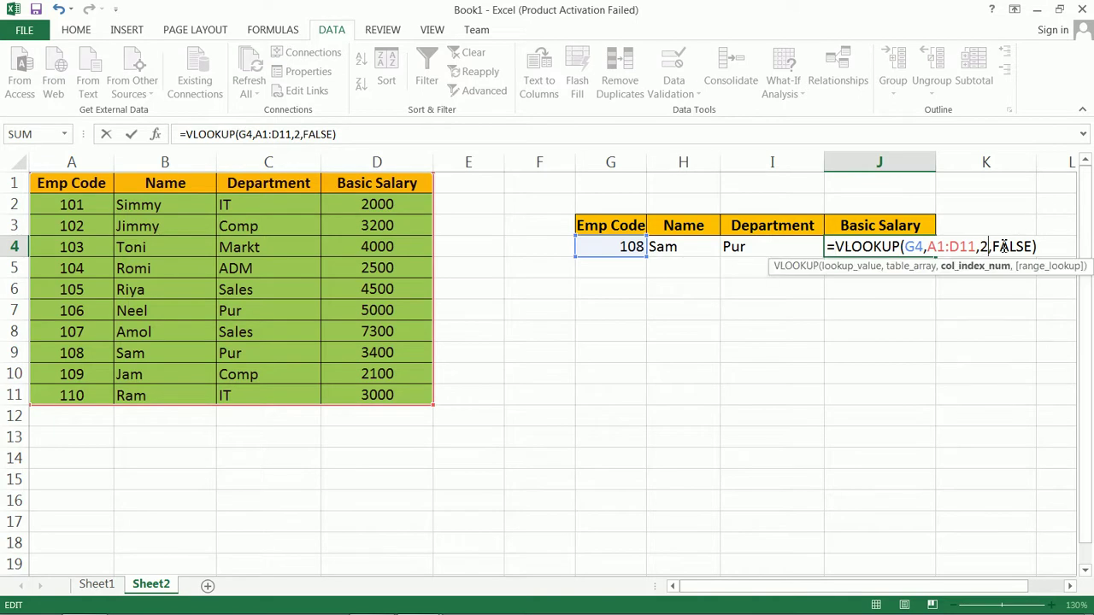
key(BackSpace)
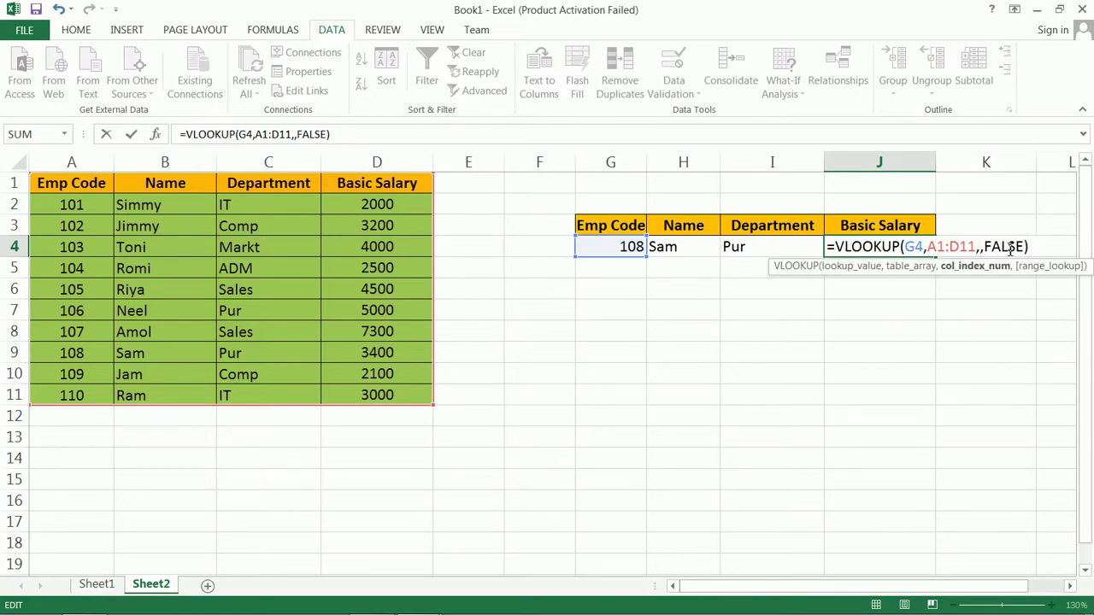
Step: Complete J4's lookup with column index 3, then pick Emp Code 109 in G4
text(3)
key(Return)
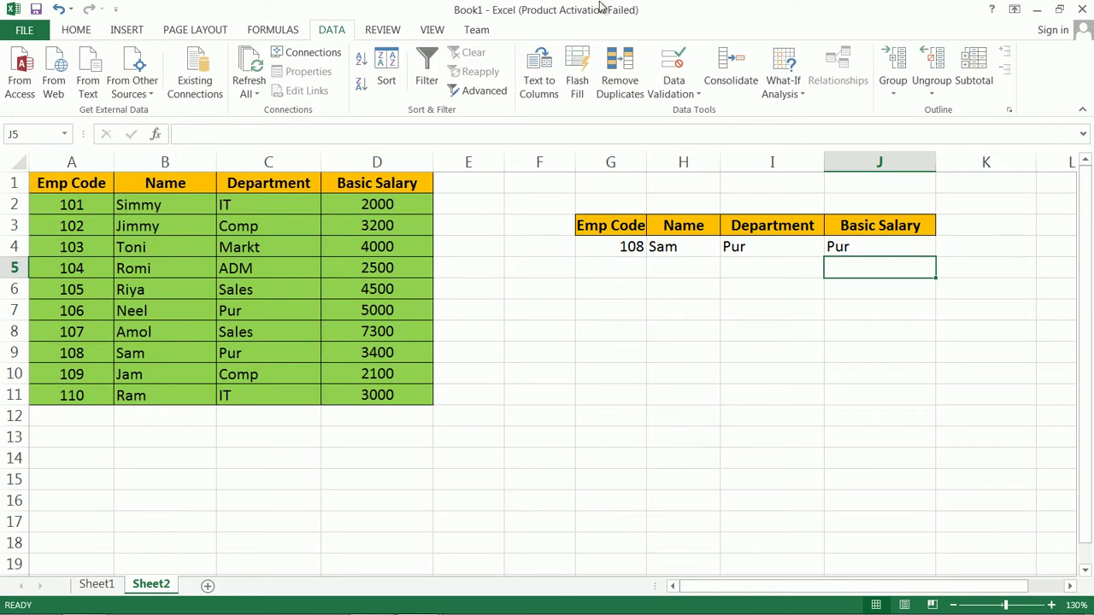
click(624, 247)
click(651, 249)
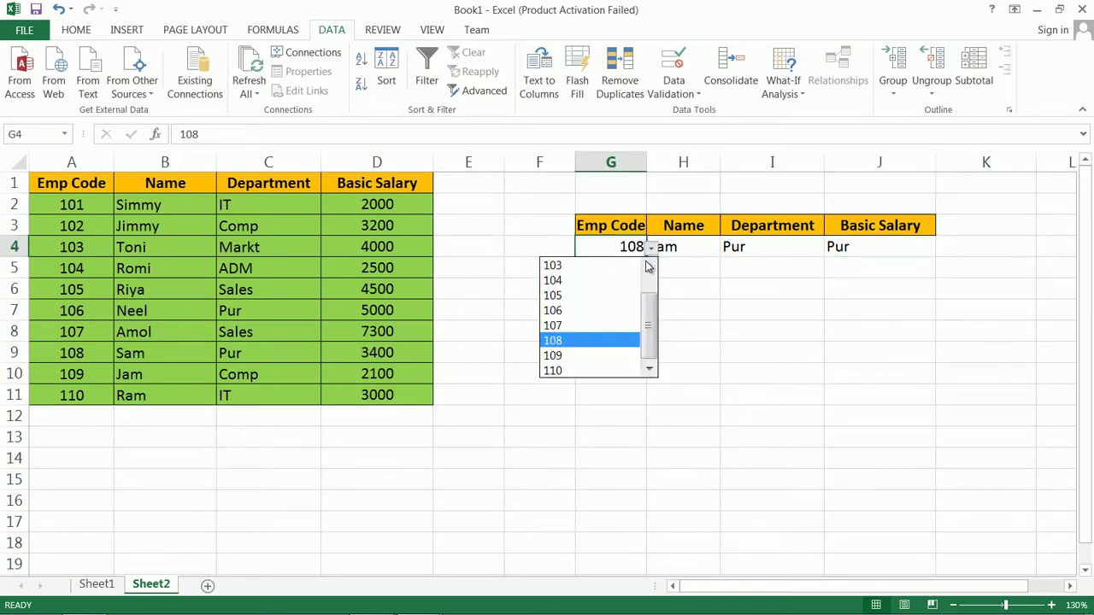
click(593, 355)
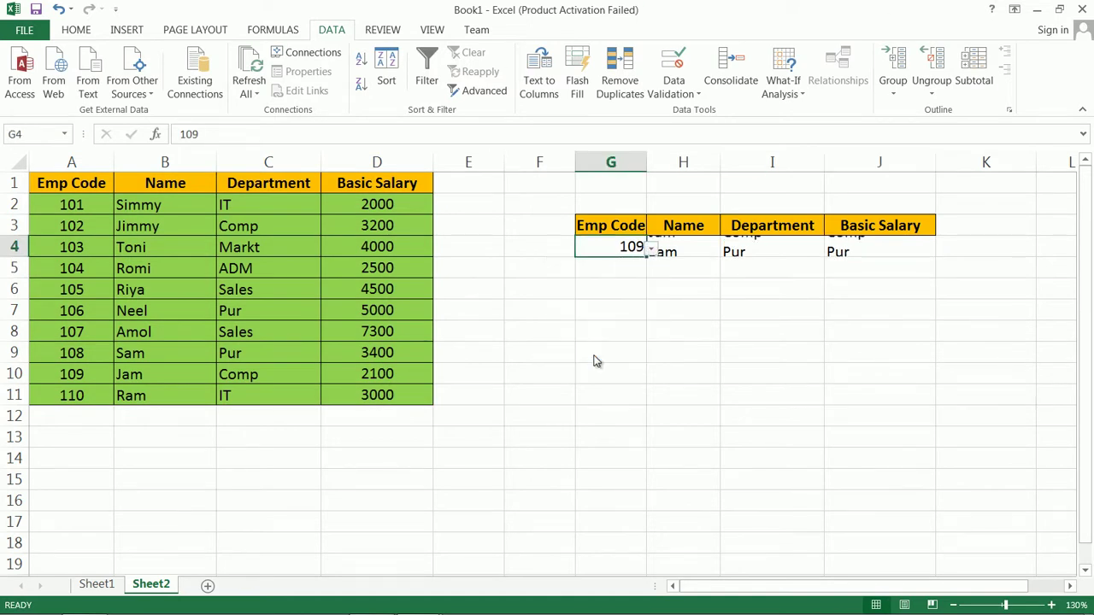
click(651, 249)
click(691, 408)
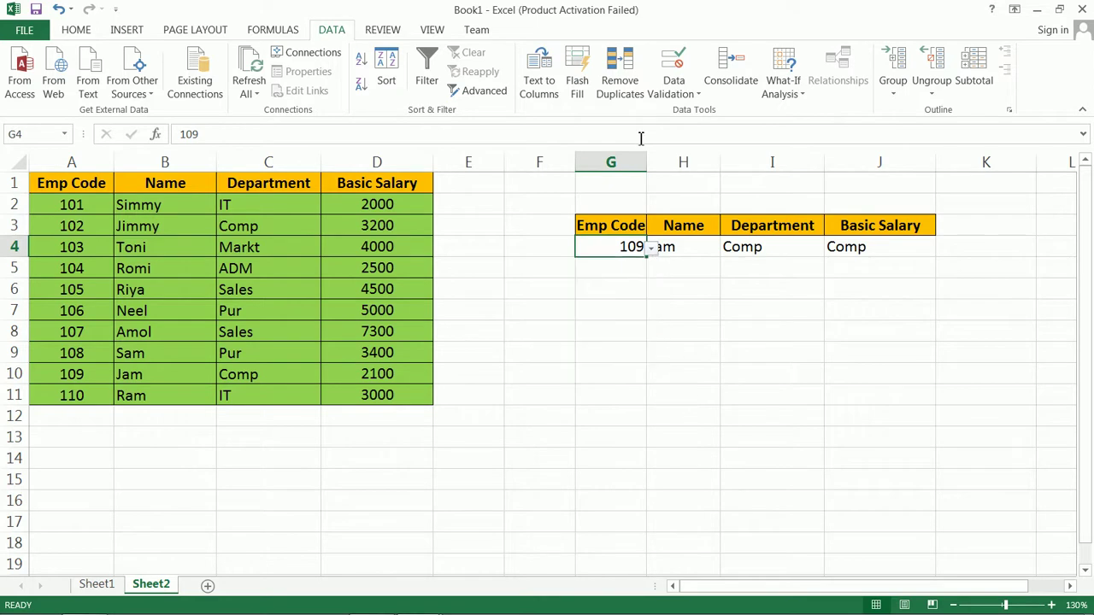
Step: Widen columns G and H and centre the Name result in H4
drag(647, 155, 695, 155)
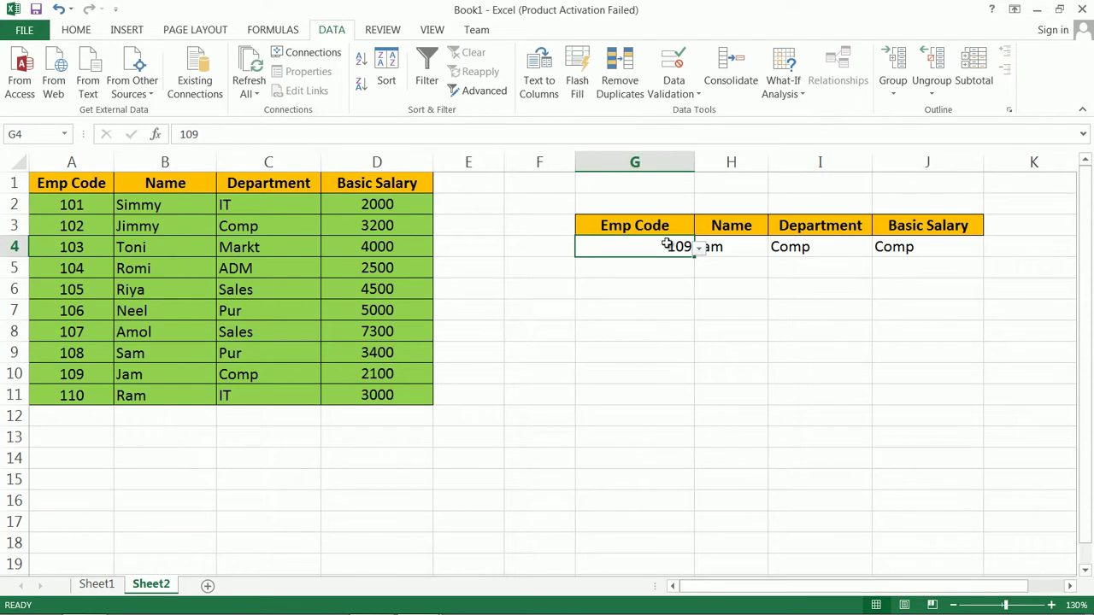
click(731, 243)
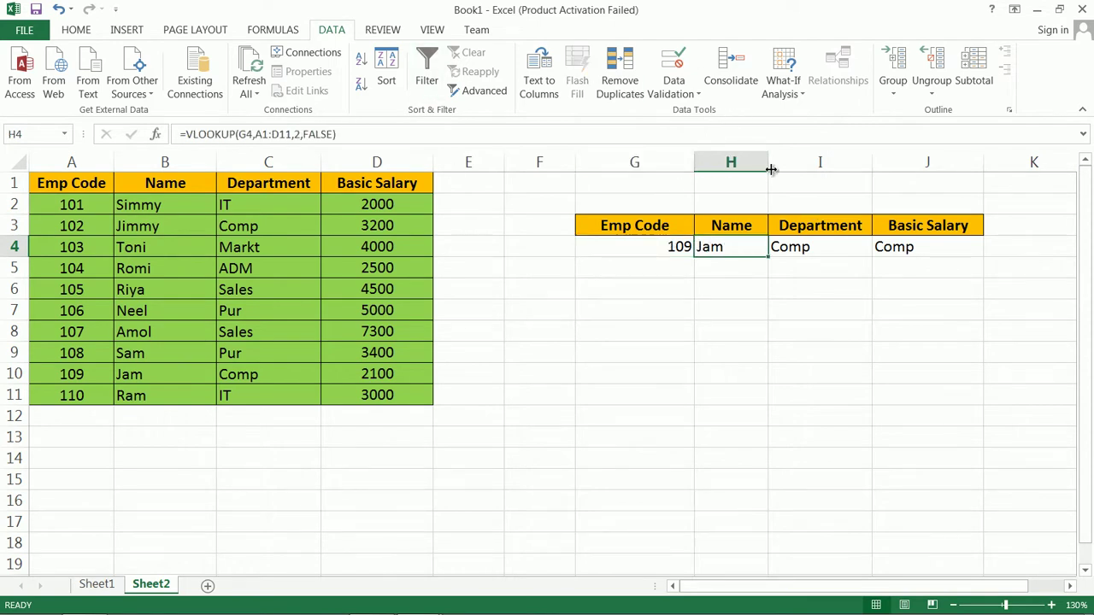
drag(772, 162, 794, 162)
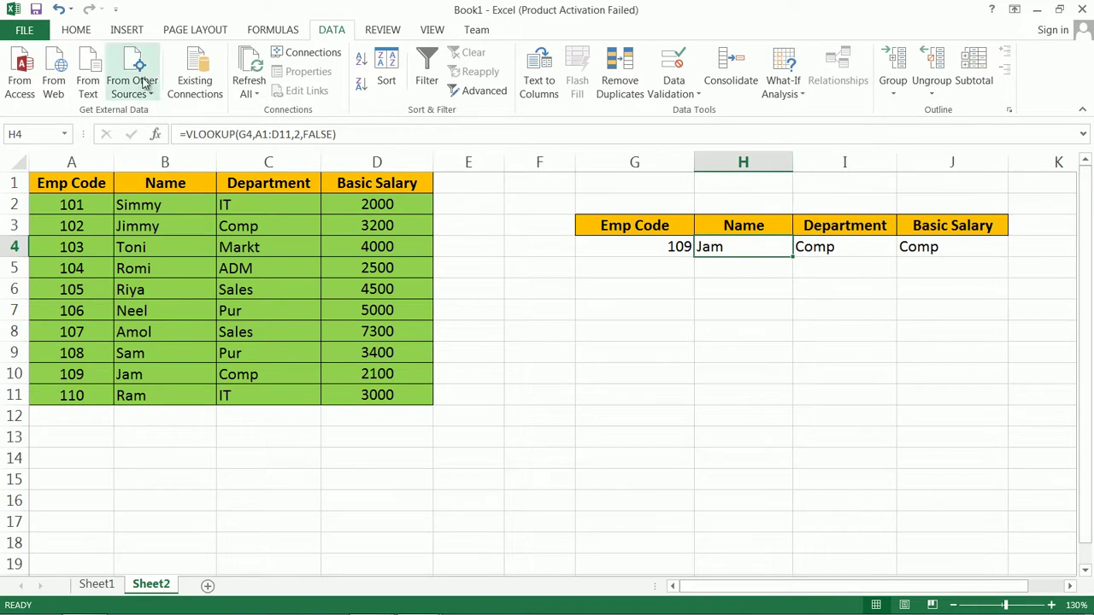
click(76, 30)
click(318, 84)
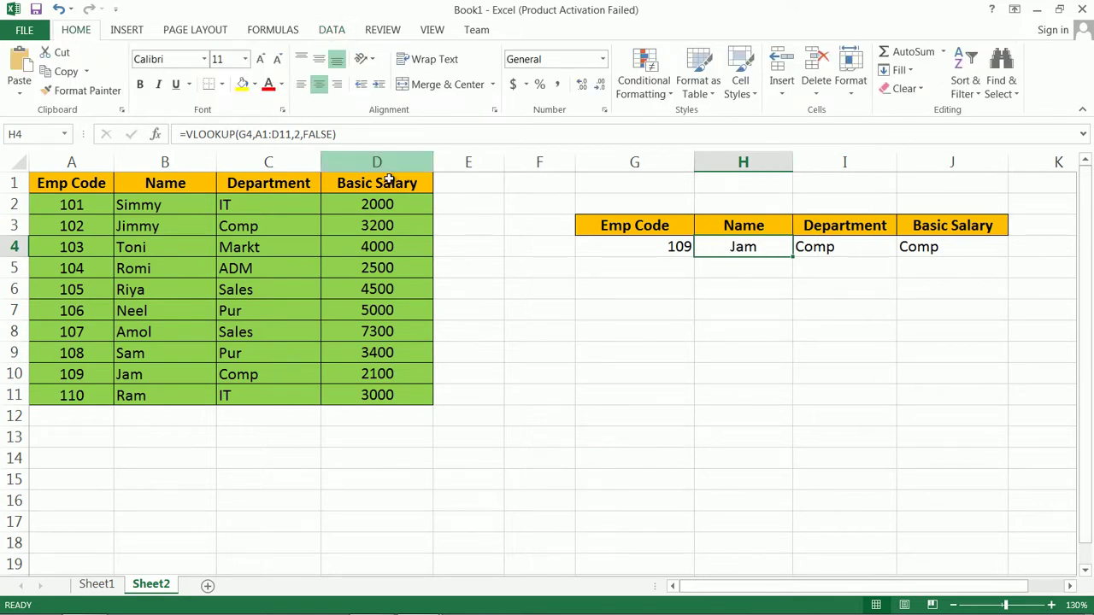
Step: Cycle G4 through Emp Codes 106 and 109, ending on 110
click(675, 257)
click(698, 248)
click(639, 312)
click(698, 247)
click(636, 359)
click(697, 262)
click(679, 248)
click(698, 247)
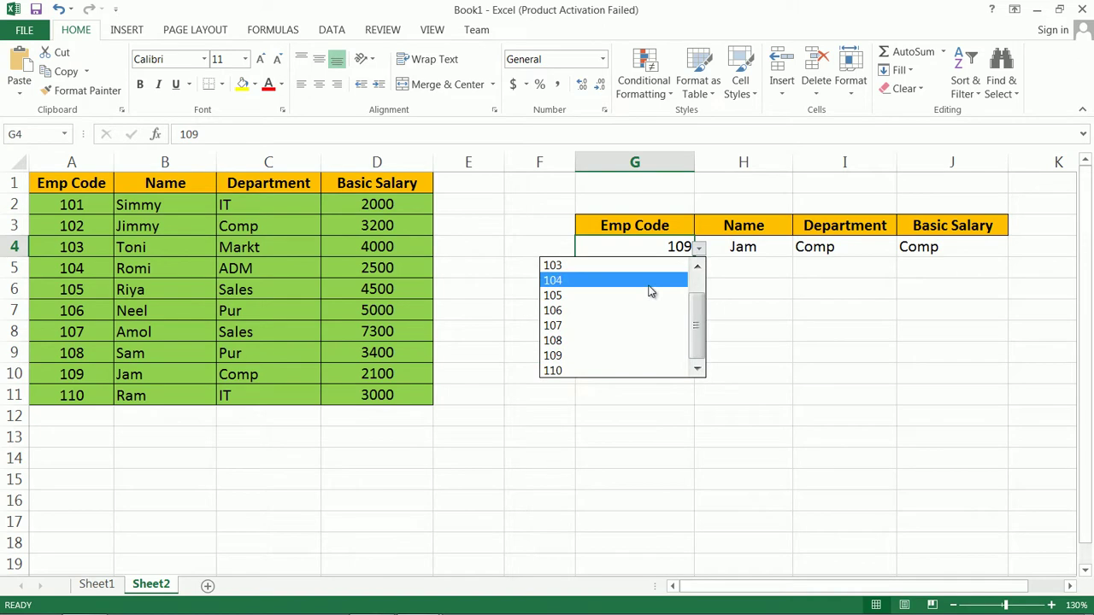
click(603, 370)
click(656, 274)
click(654, 253)
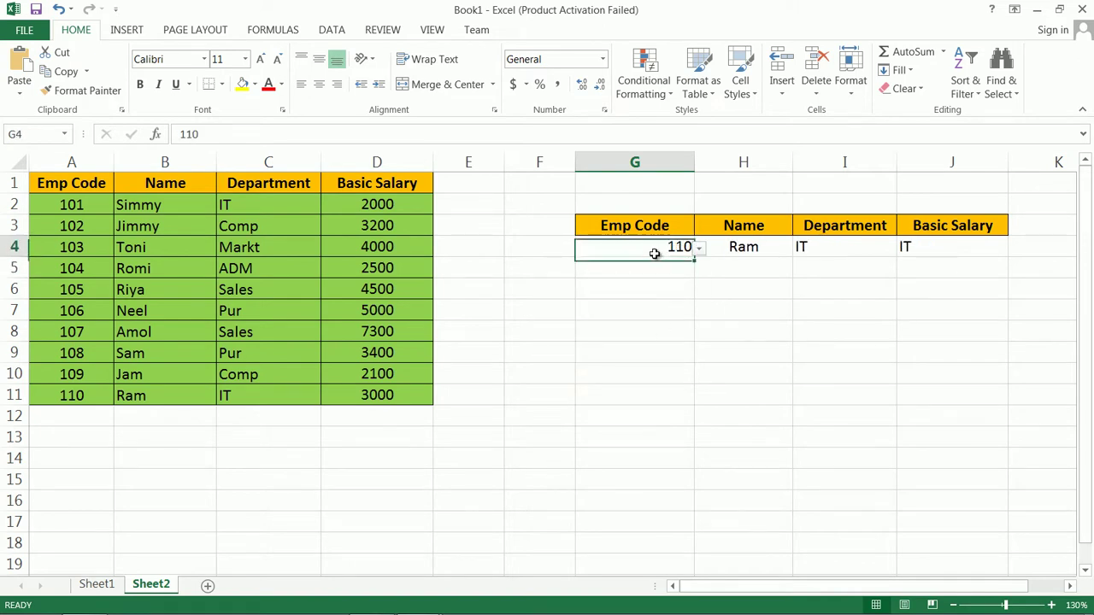
click(76, 398)
click(355, 394)
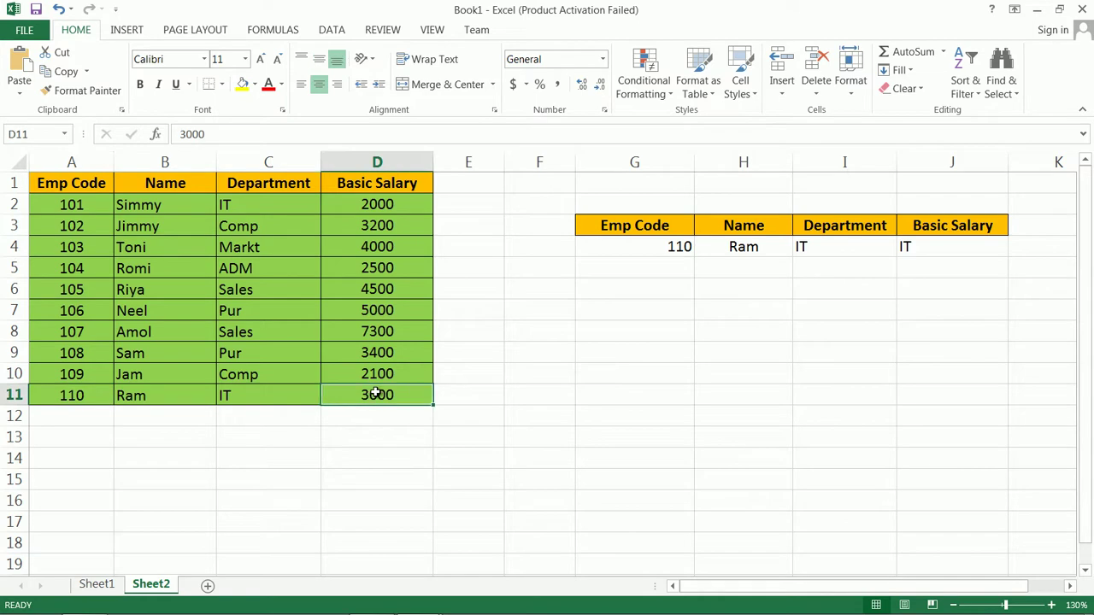
click(443, 399)
Step: Fill row 12 with Emp Code 111, the new employee's name, Sales and 3500
click(82, 417)
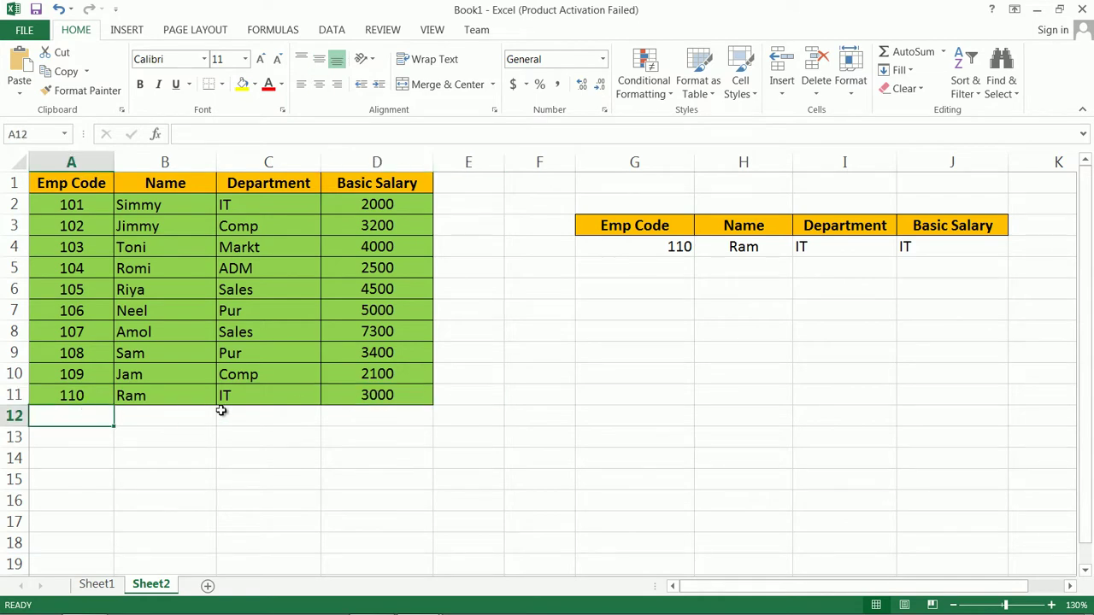
text(111)
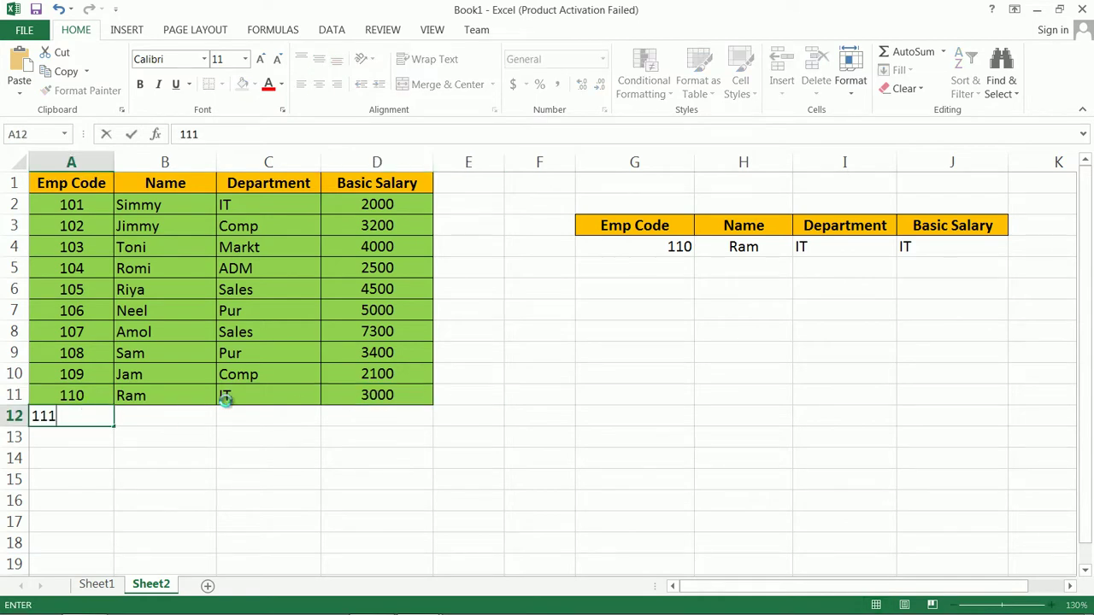
key(Tab)
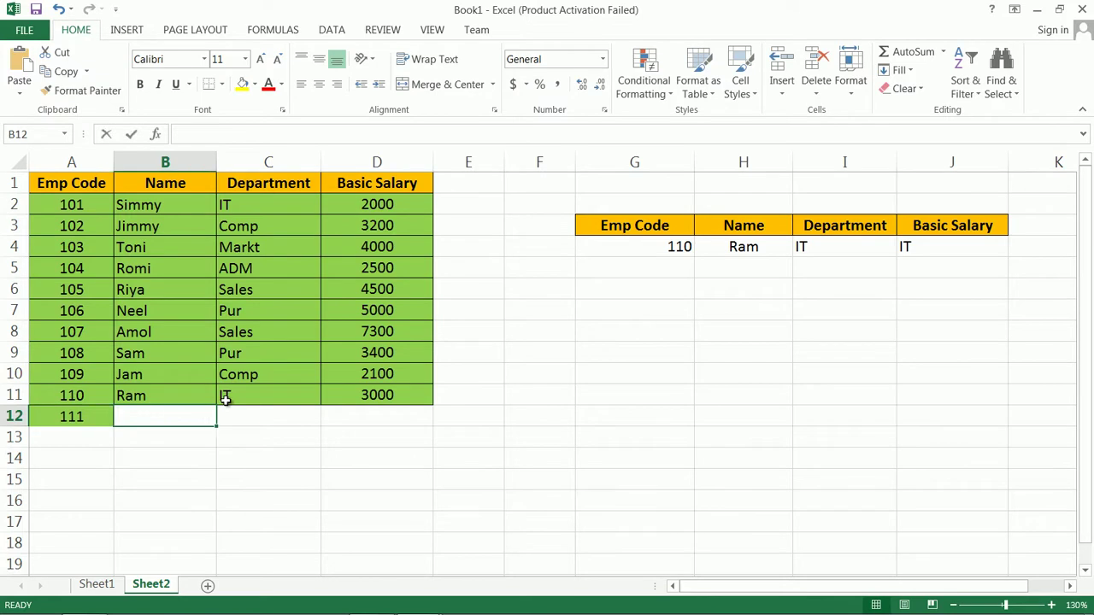
text(Reha)
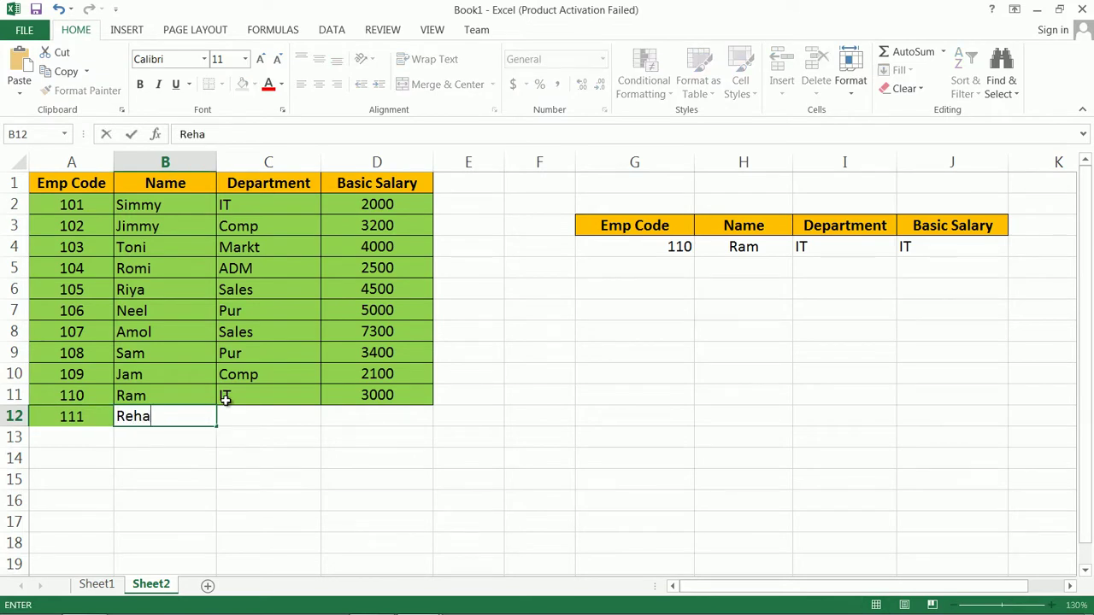
key(Tab)
text(Sales)
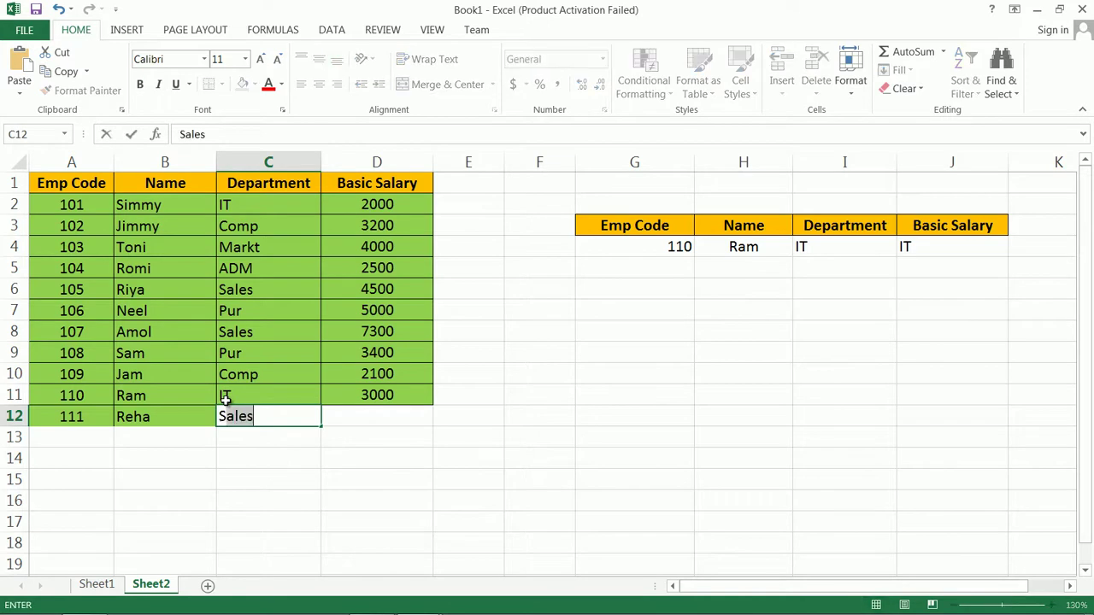
key(Tab)
text(3)
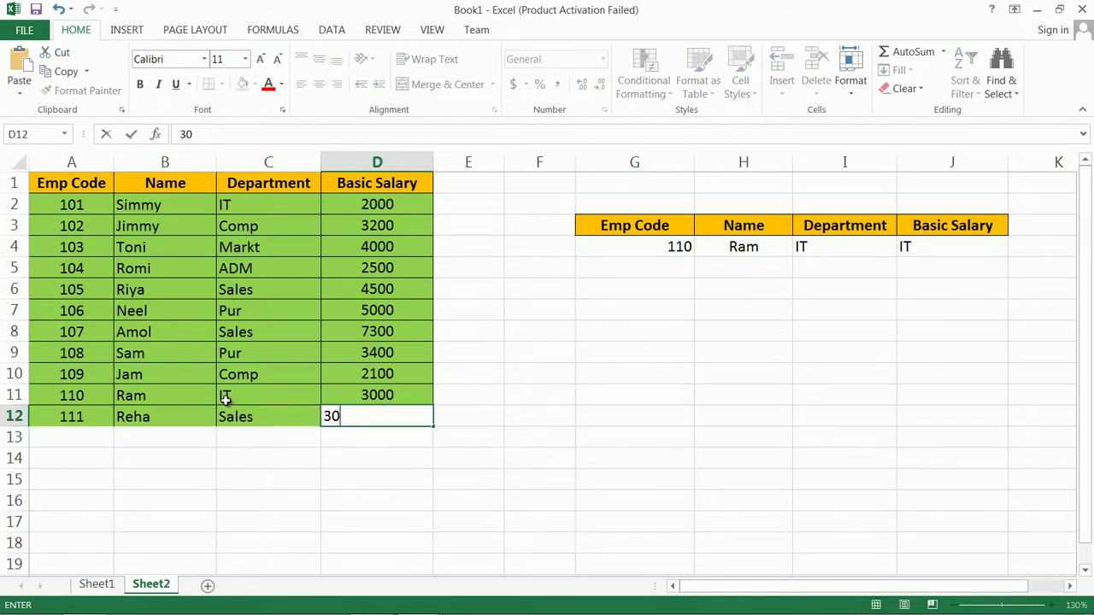
text(50)
key(Return)
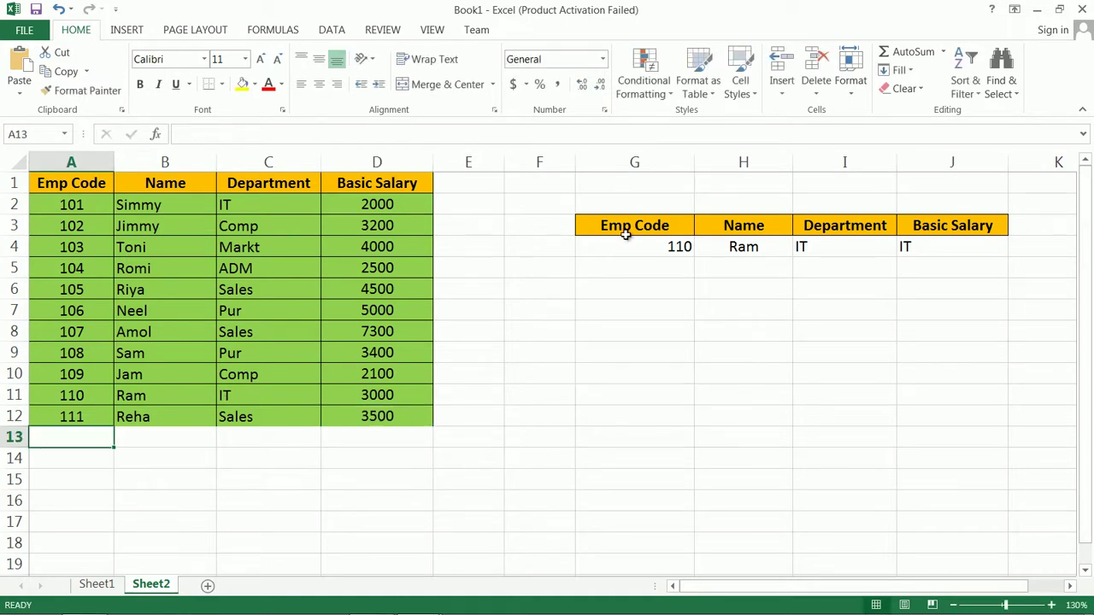
click(657, 246)
click(699, 247)
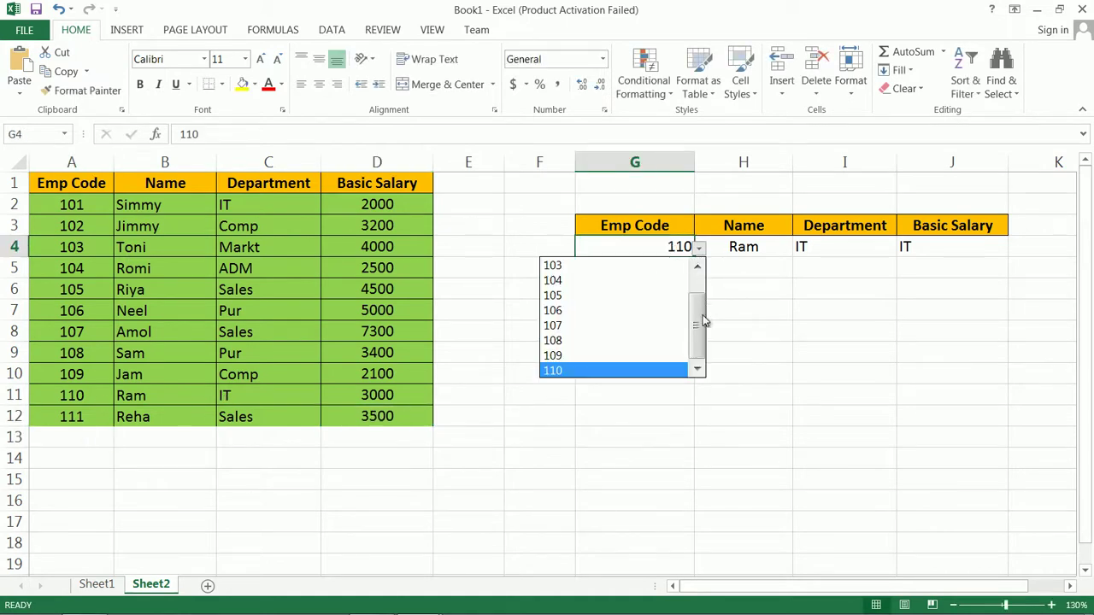
drag(701, 323, 696, 389)
click(449, 423)
click(363, 422)
click(286, 415)
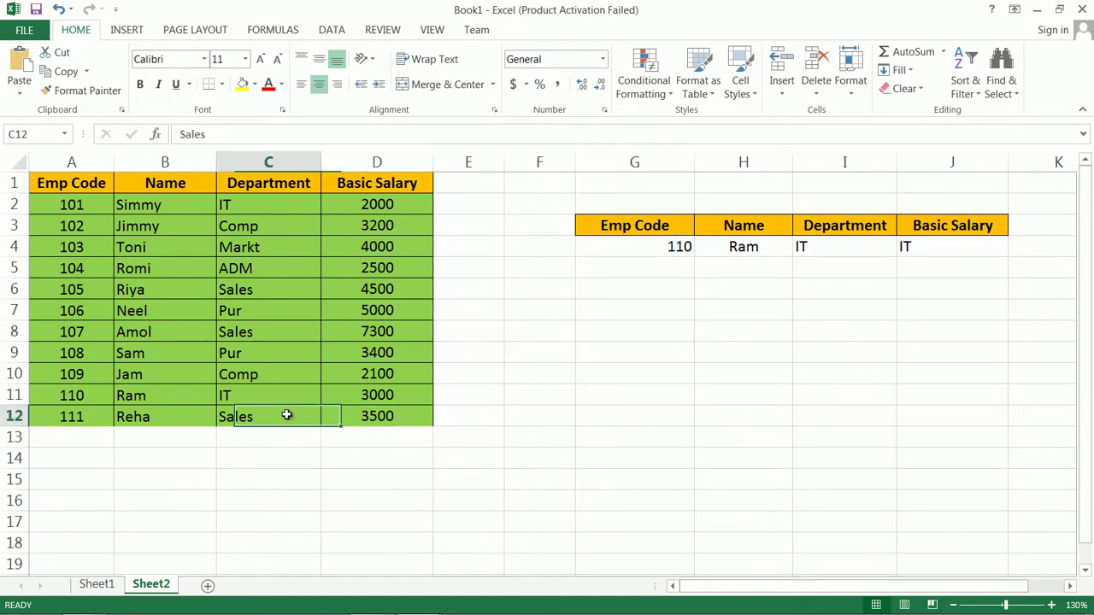
click(645, 246)
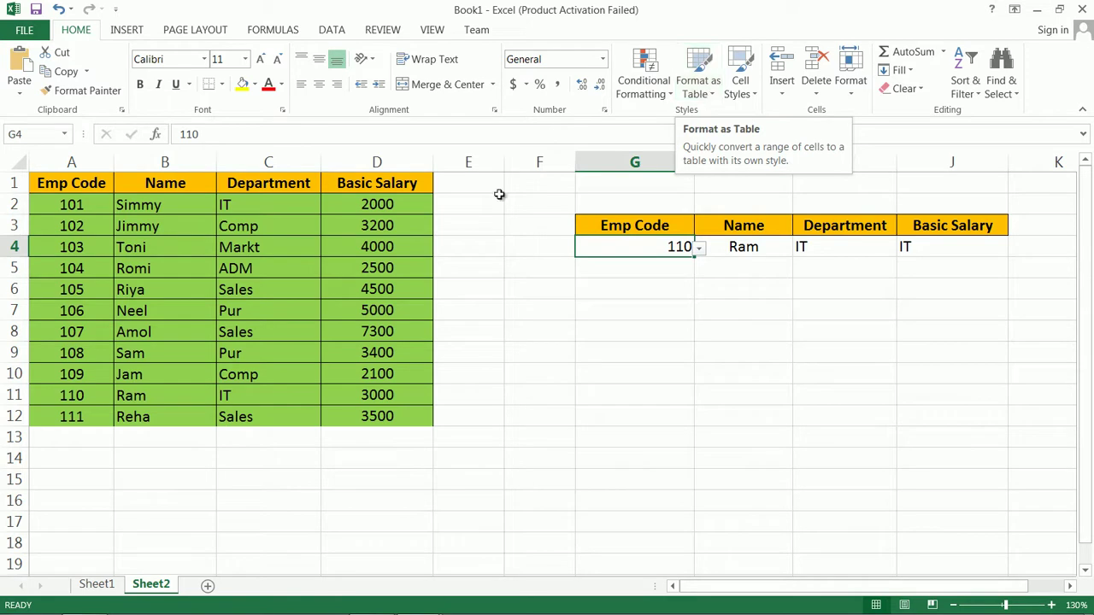
Step: Format A1:D12 as a table with headers in the green Medium style
drag(68, 185, 403, 419)
click(704, 94)
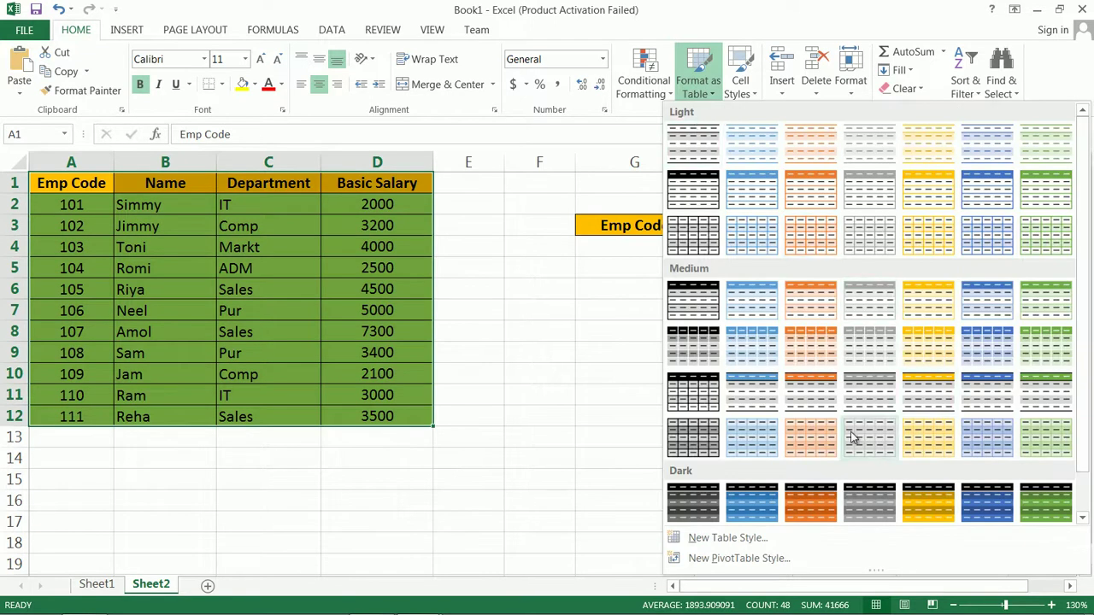
click(1036, 441)
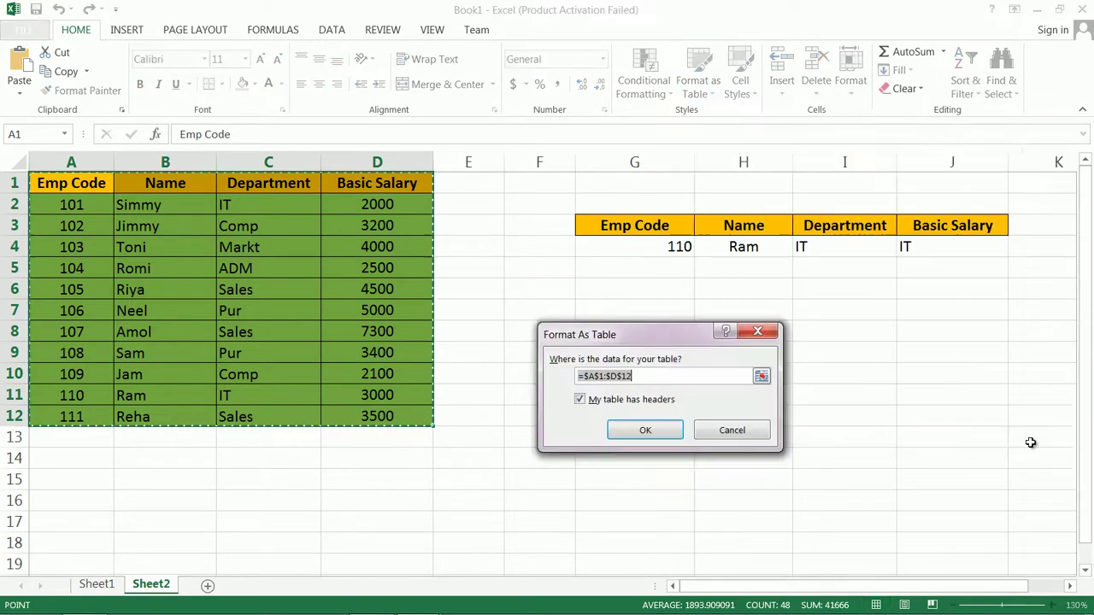
click(645, 430)
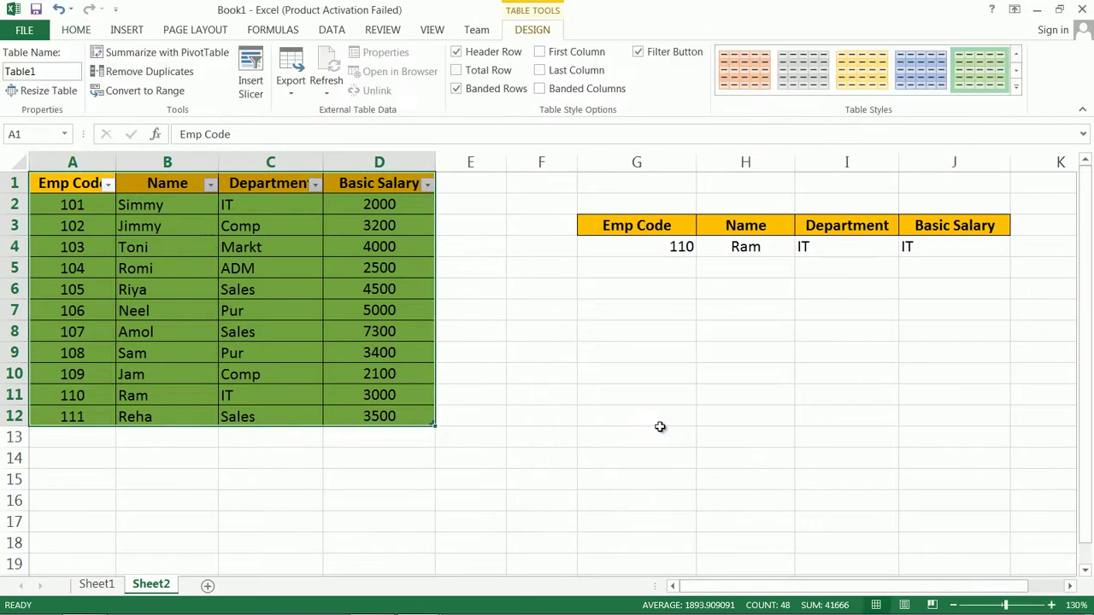
click(558, 387)
click(653, 250)
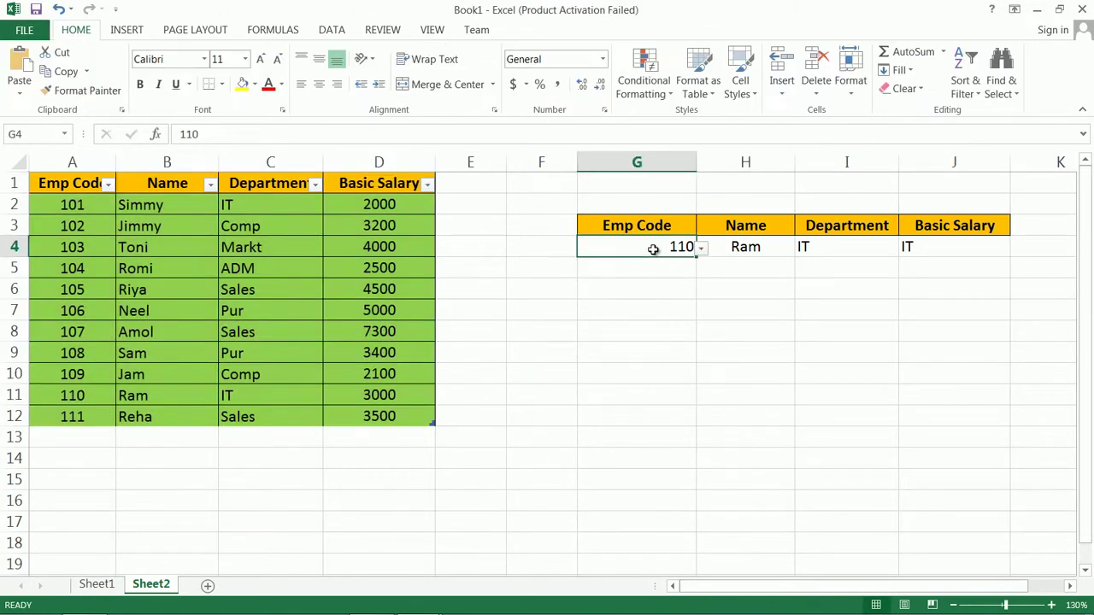
Step: Change G4's validation list source to $A$2:$A$12 after the rejected A2:D12 attempt
click(331, 30)
click(689, 92)
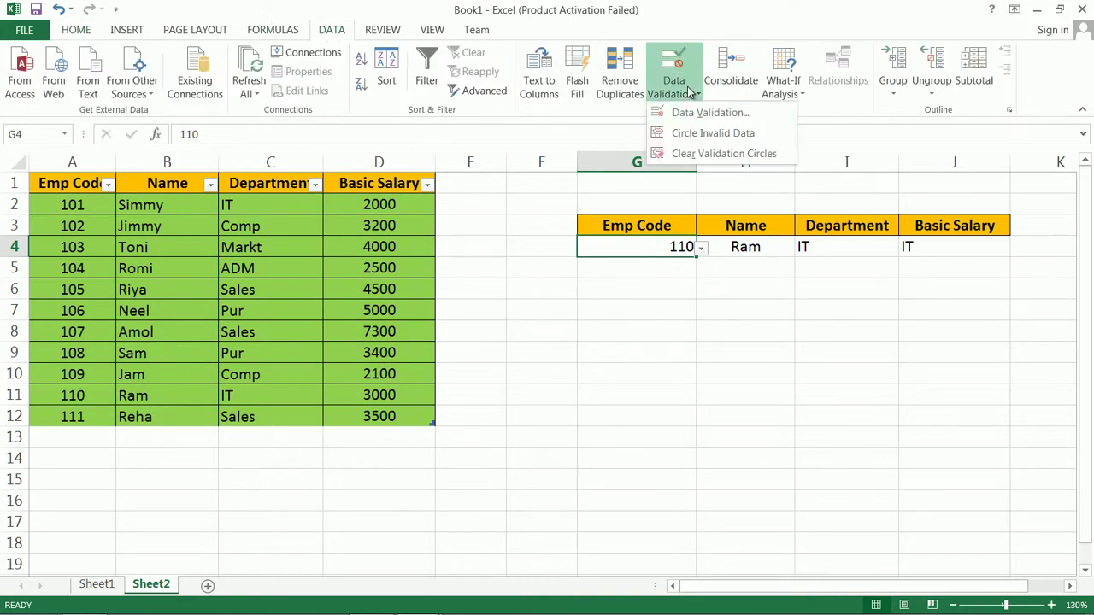
click(693, 112)
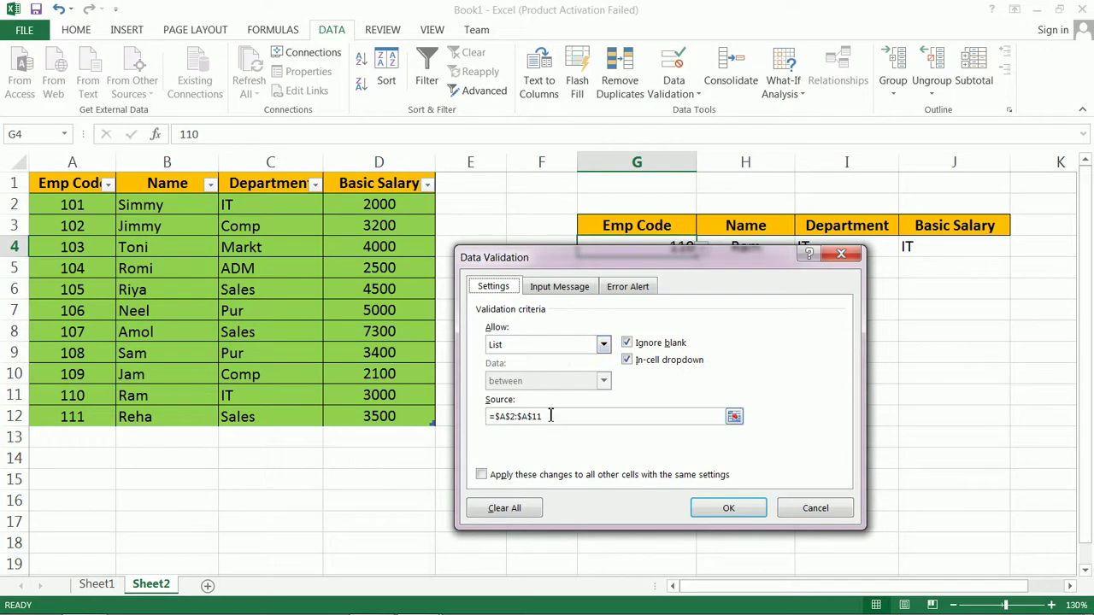
drag(567, 415, 481, 414)
click(481, 415)
drag(68, 207, 428, 435)
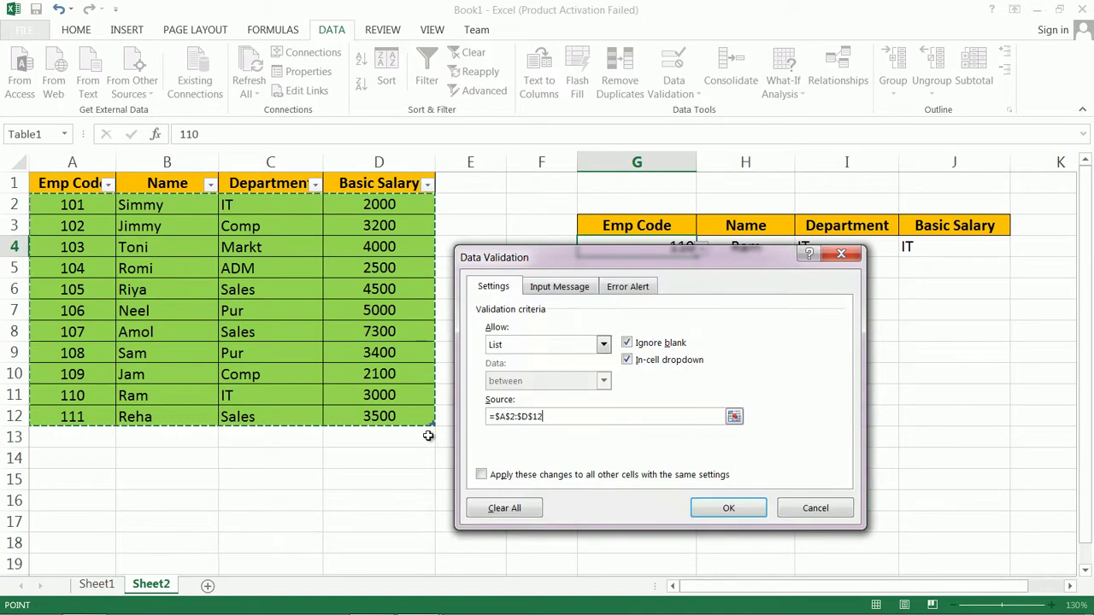
click(732, 510)
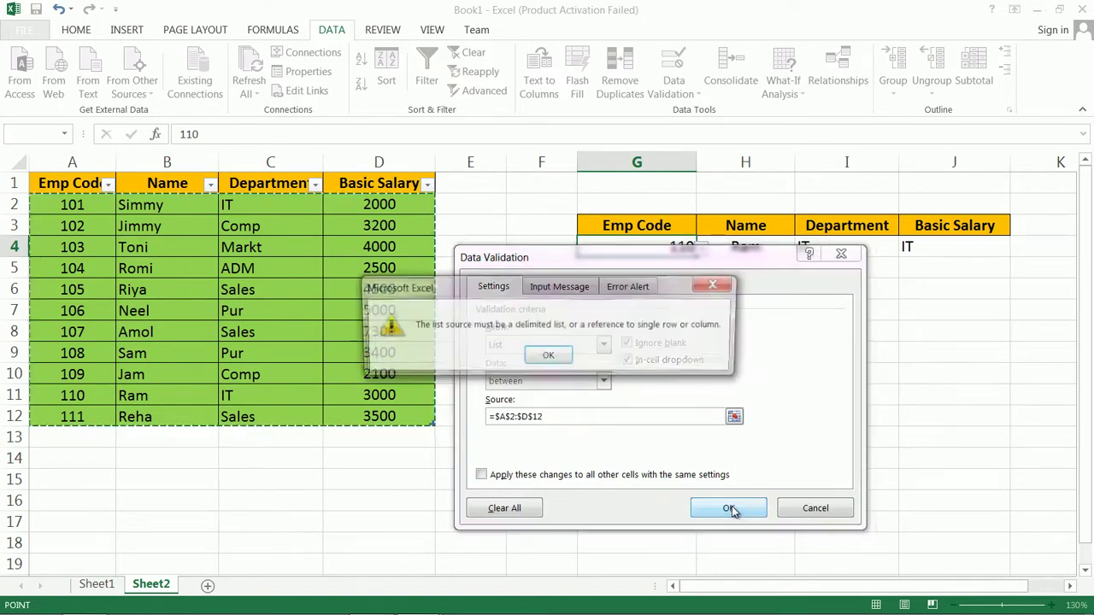
click(547, 358)
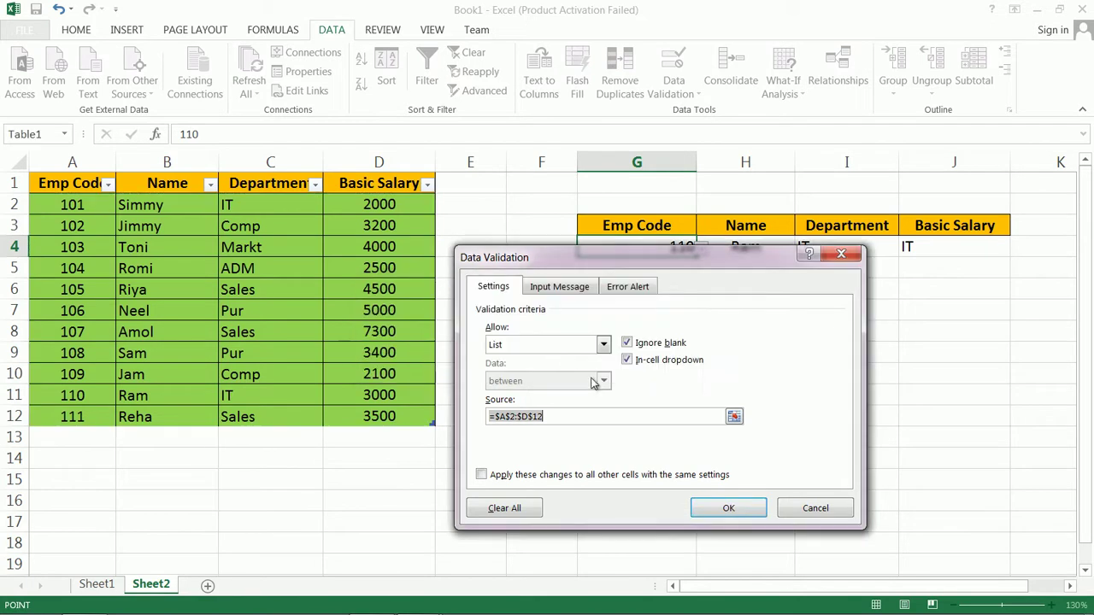
drag(44, 196, 85, 416)
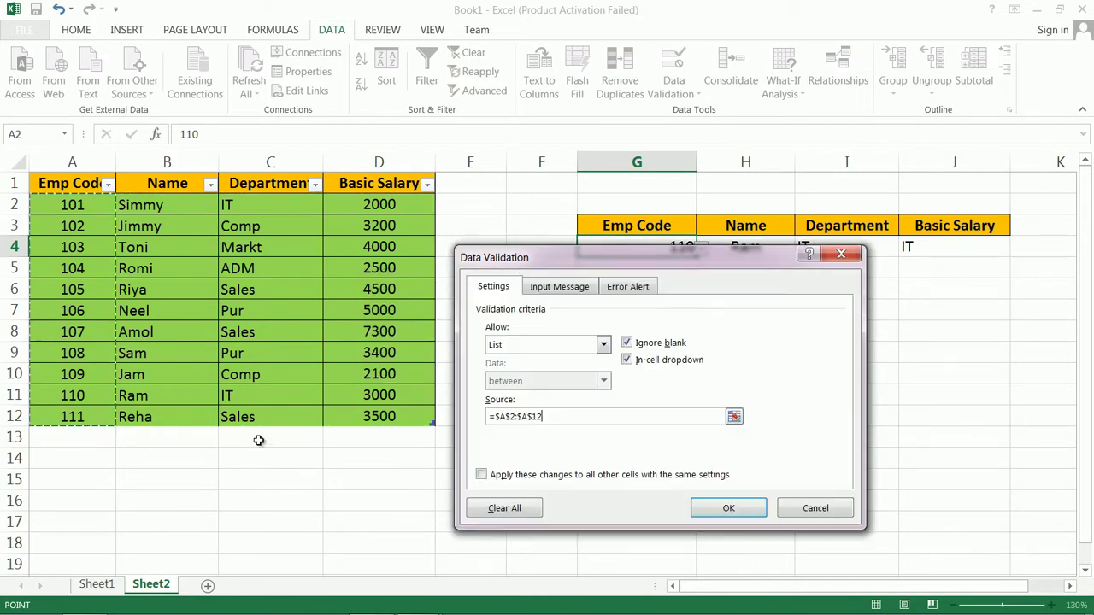
click(708, 509)
Step: Set G4 to Emp Code 111, leaving the lookups showing #N/A
click(701, 250)
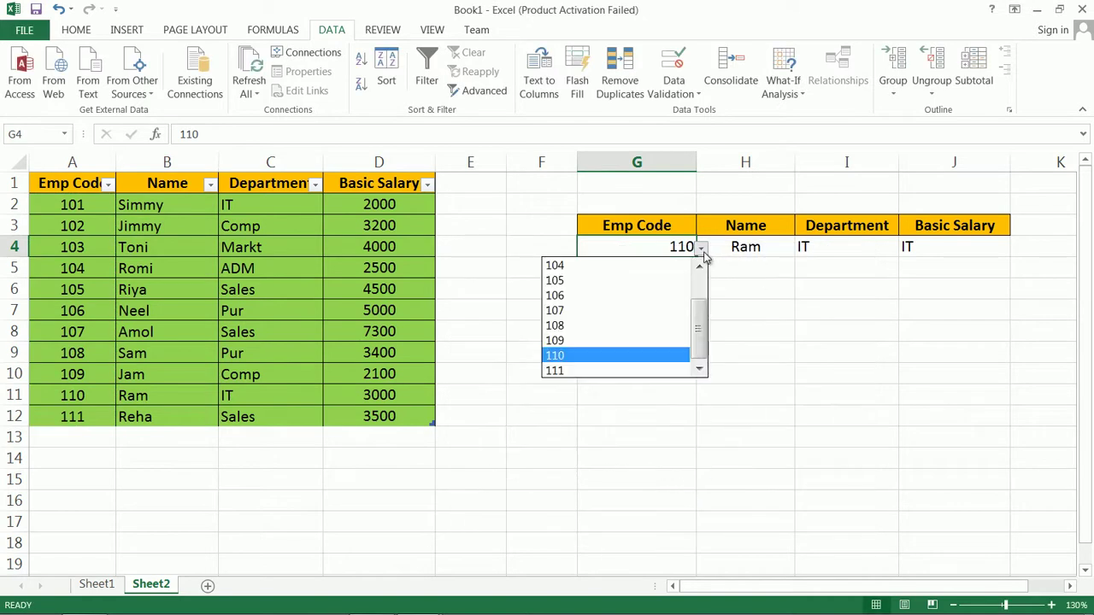
click(608, 371)
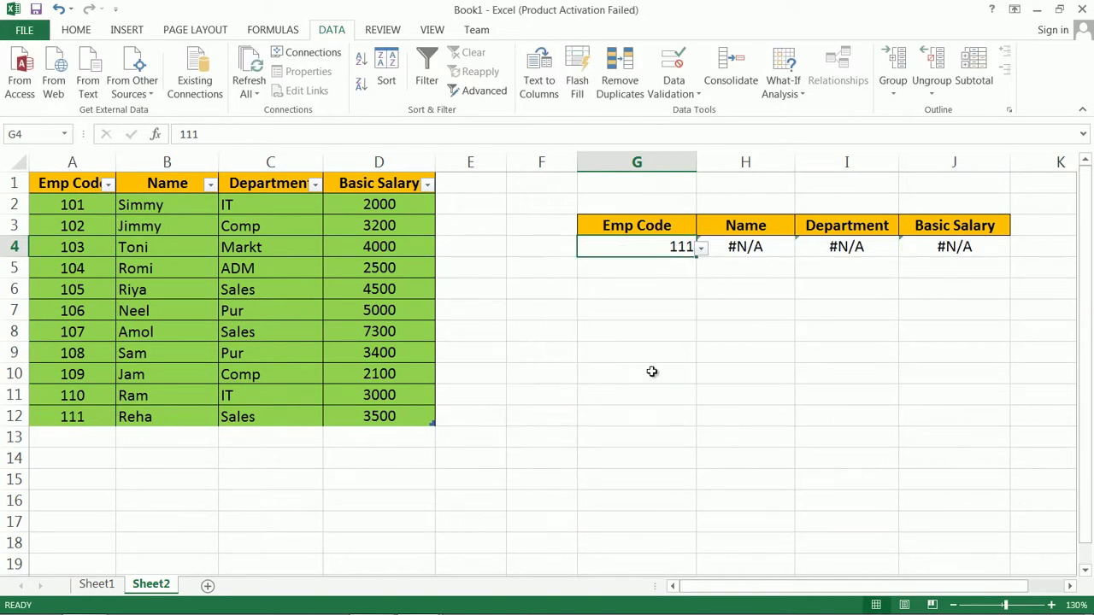
click(701, 248)
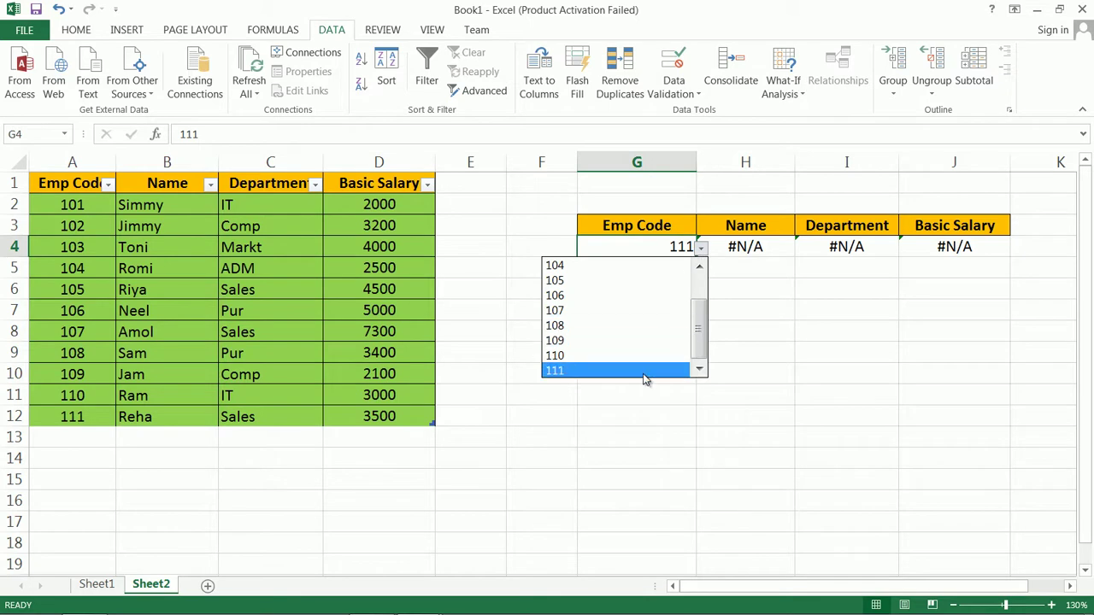
click(645, 371)
click(757, 246)
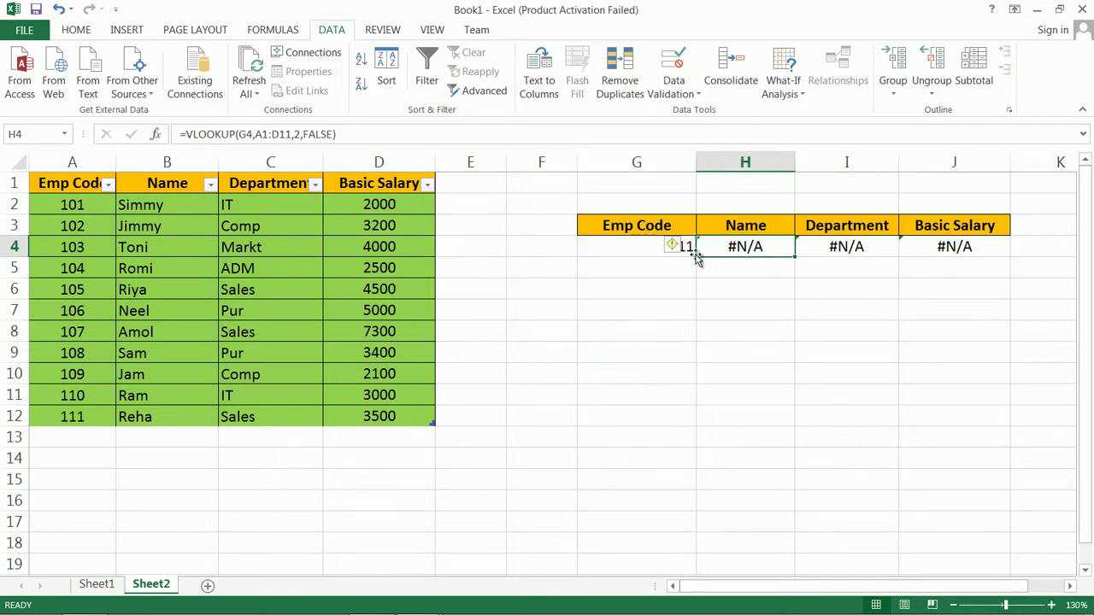
click(681, 247)
click(700, 247)
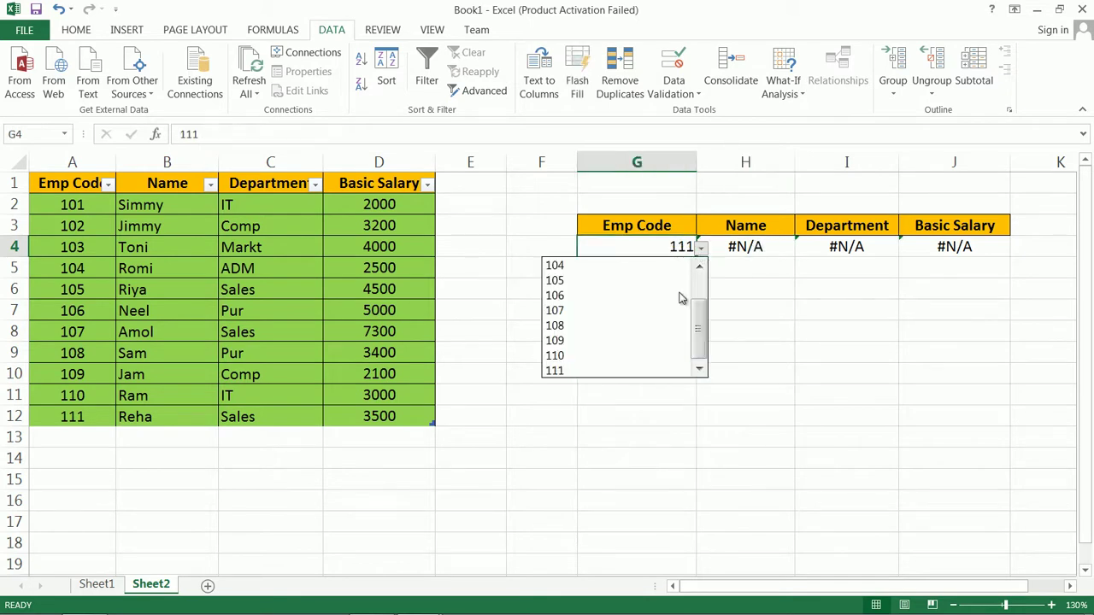
click(647, 371)
click(740, 336)
Step: Review H4's VLOOKUP formula, then begin data validation for cell G7
click(748, 248)
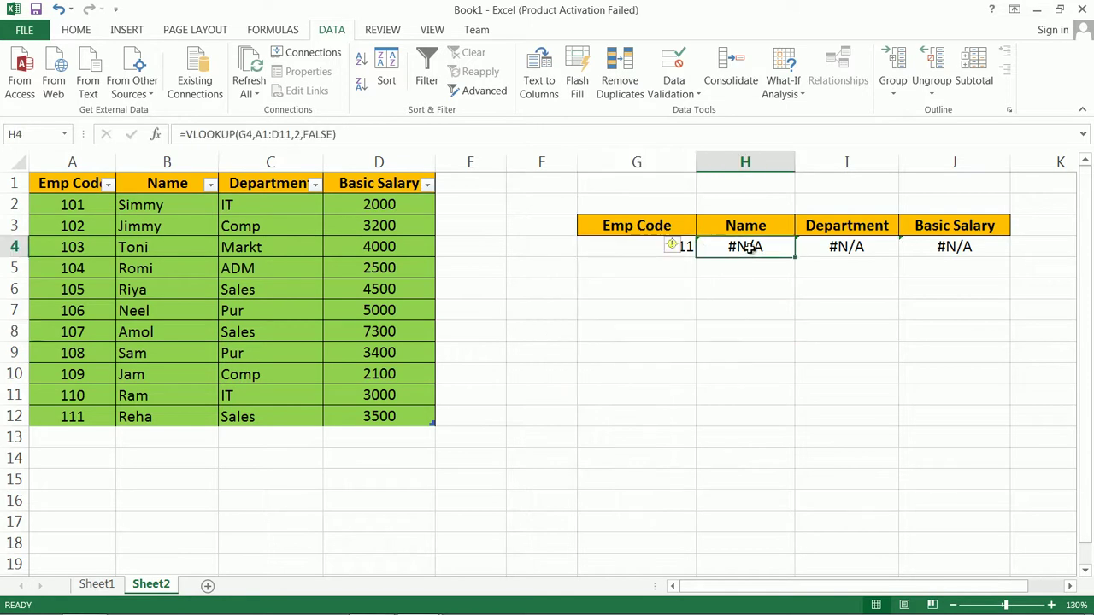
double_click(784, 250)
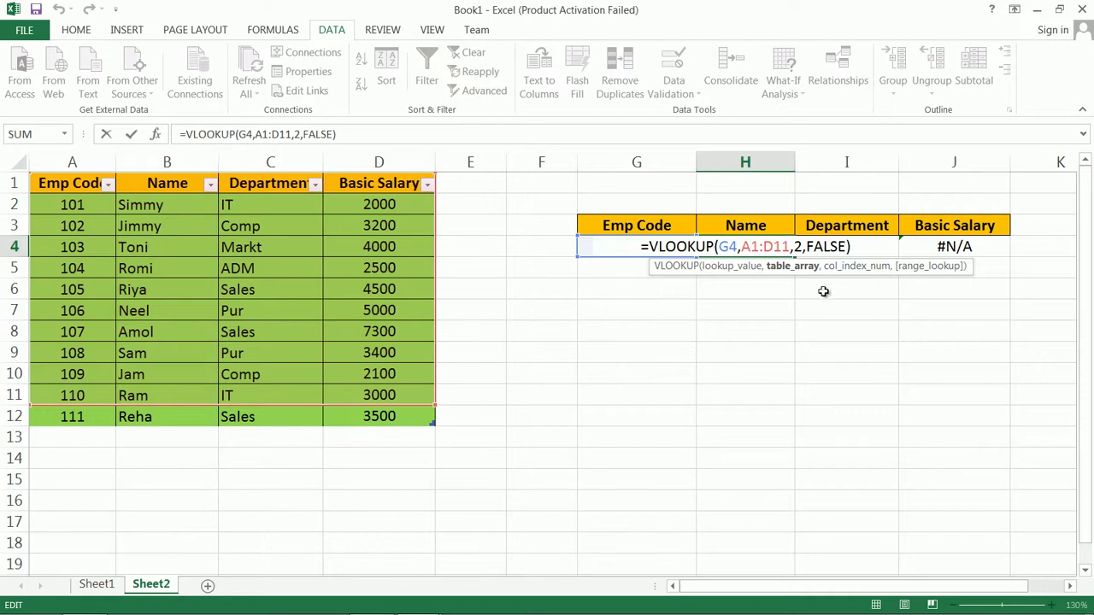
click(762, 282)
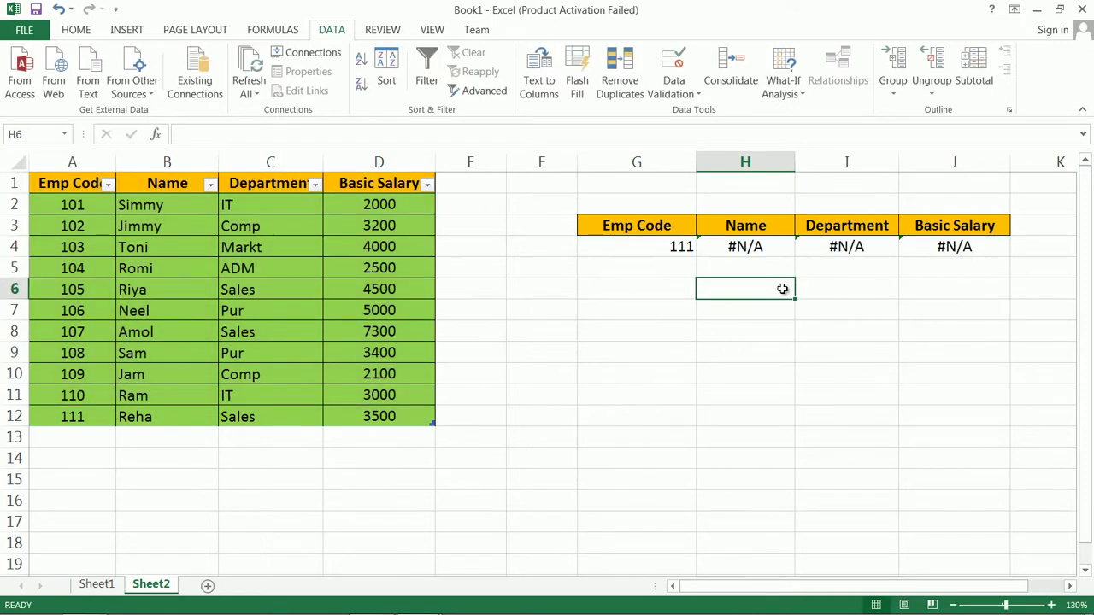
click(636, 314)
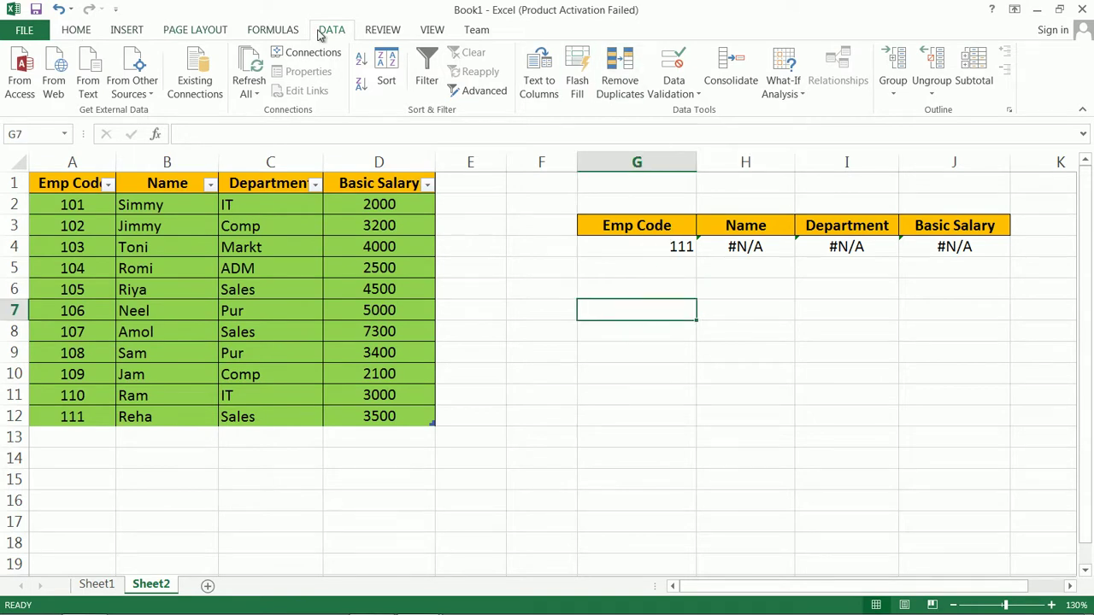
click(688, 92)
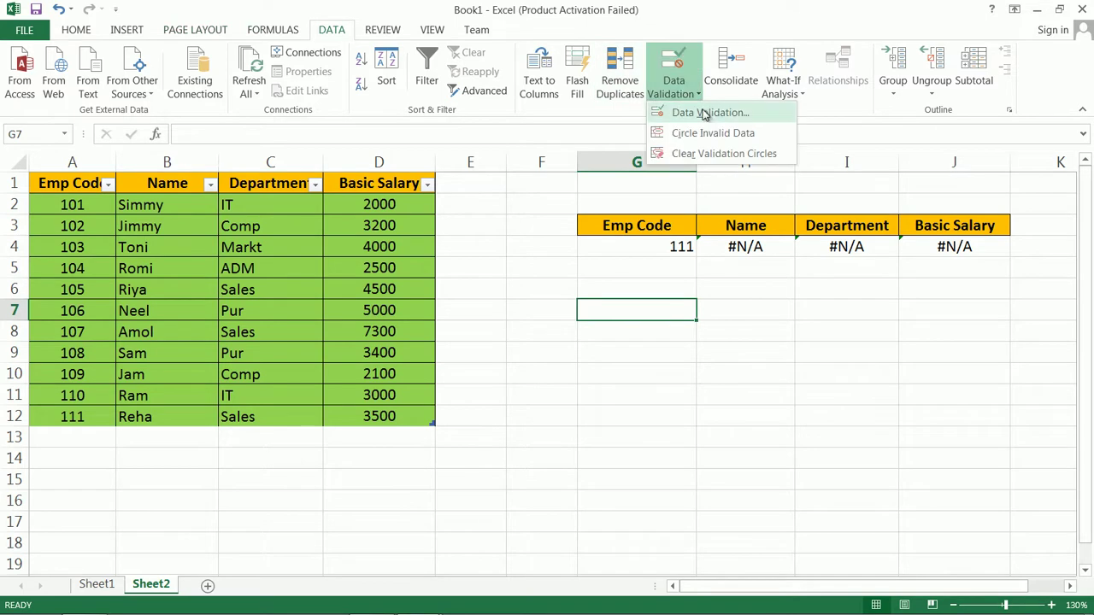
Step: Give G7 a List validation with source =$A$2:$A$12, then choose 101 from it
click(708, 113)
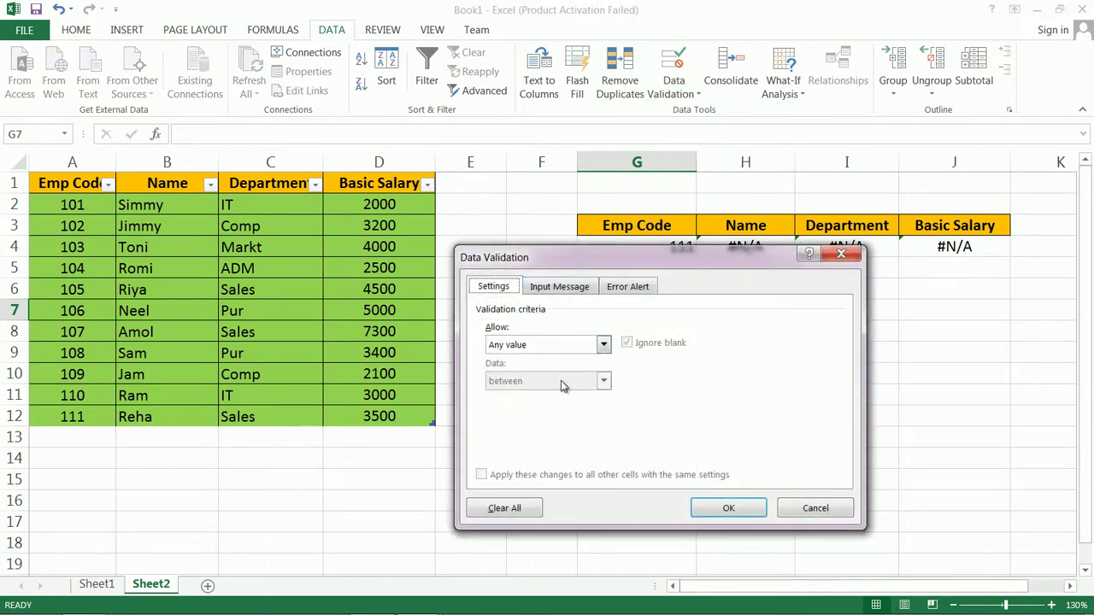
click(602, 345)
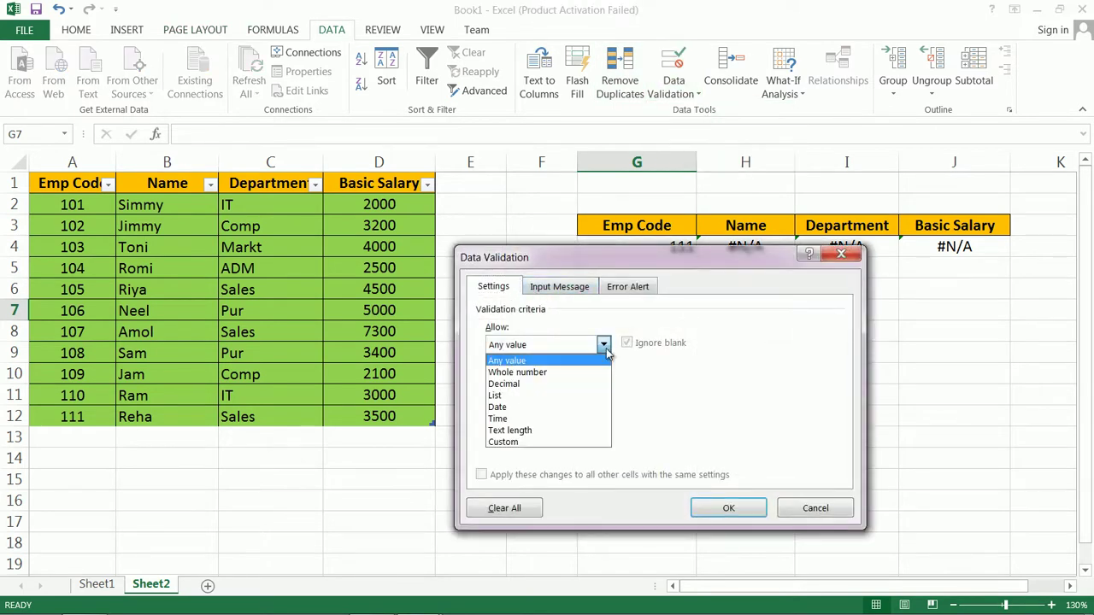
click(538, 398)
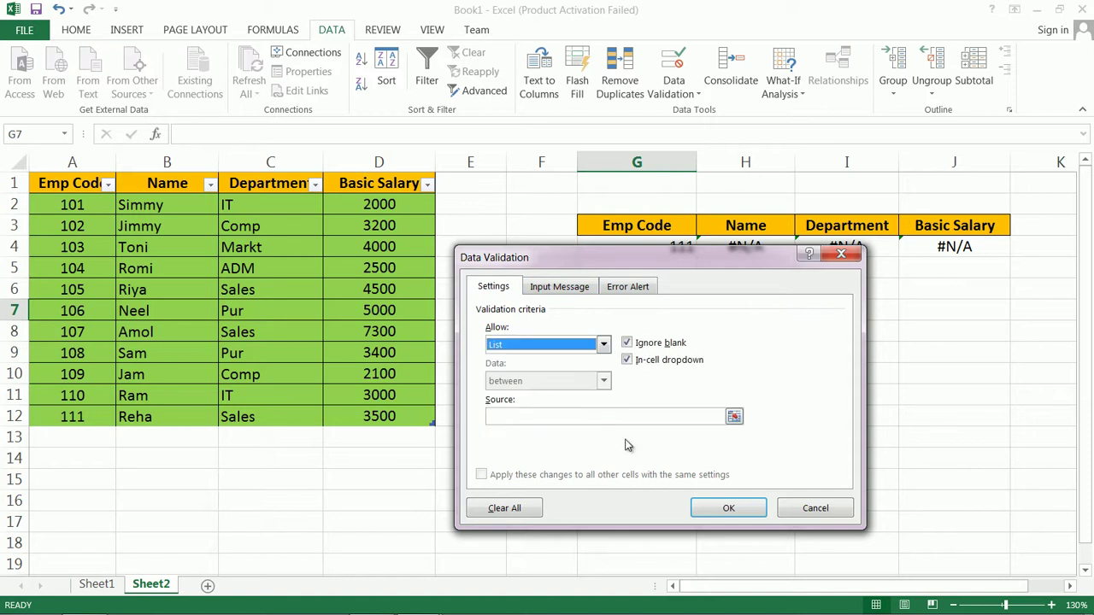
click(530, 417)
drag(64, 190, 91, 415)
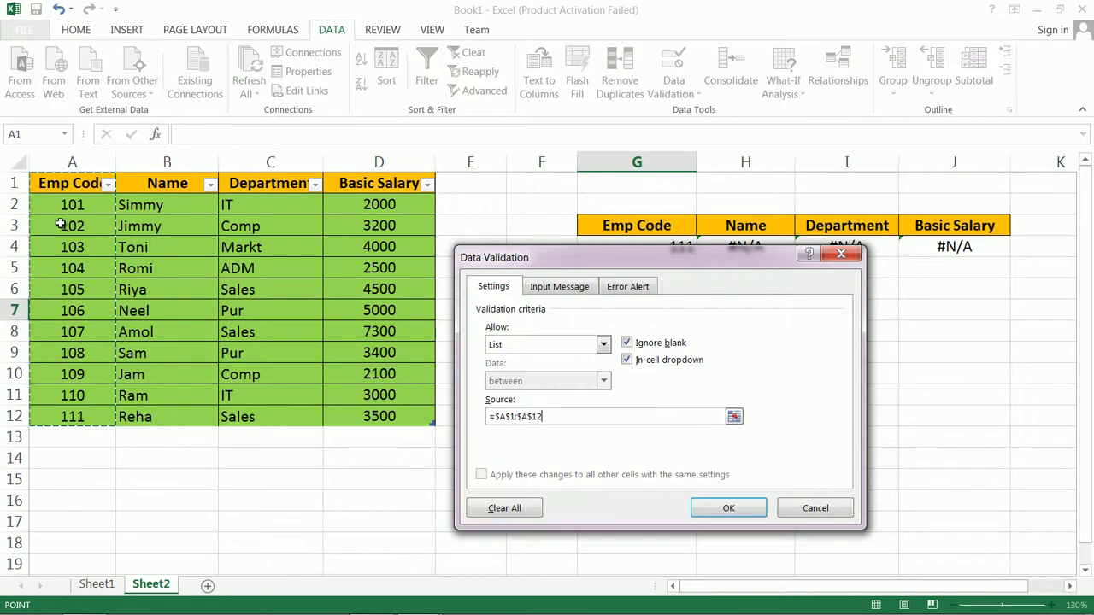
drag(69, 207, 91, 415)
click(718, 510)
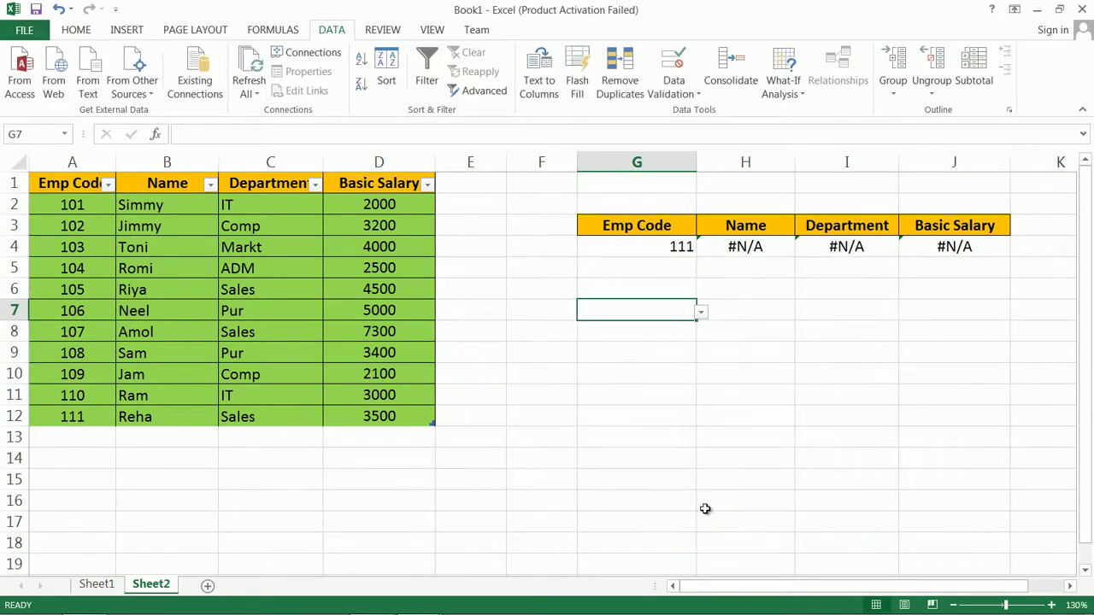
click(700, 313)
click(645, 327)
Step: Enter =VLOOKUP(G7,Table1[#All],2,0) in H7 to return the Name column
click(745, 311)
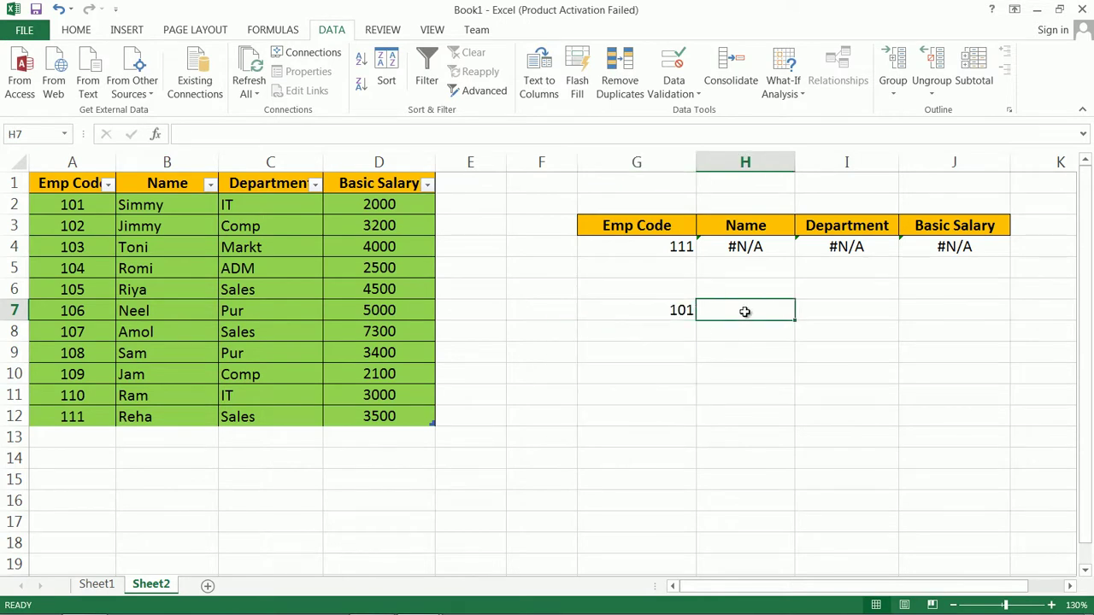
text(=v)
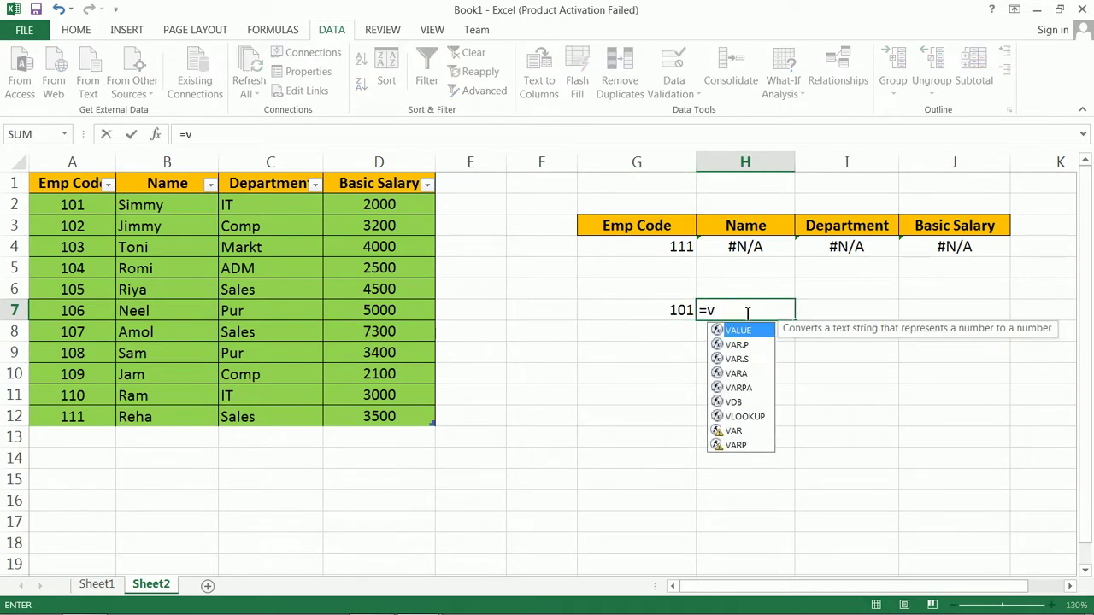
text(l)
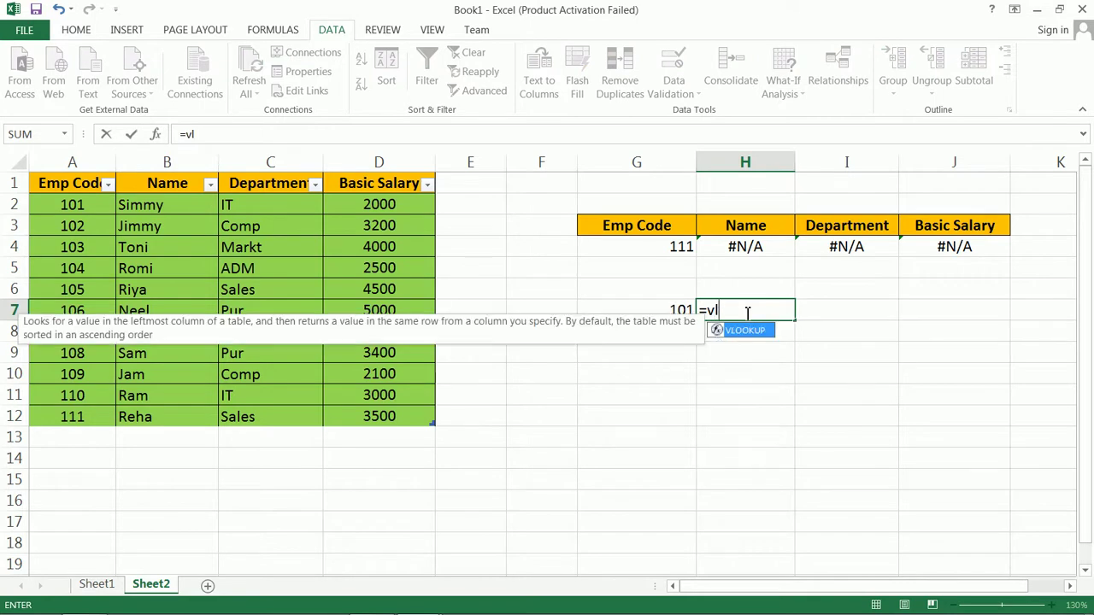
key(Tab)
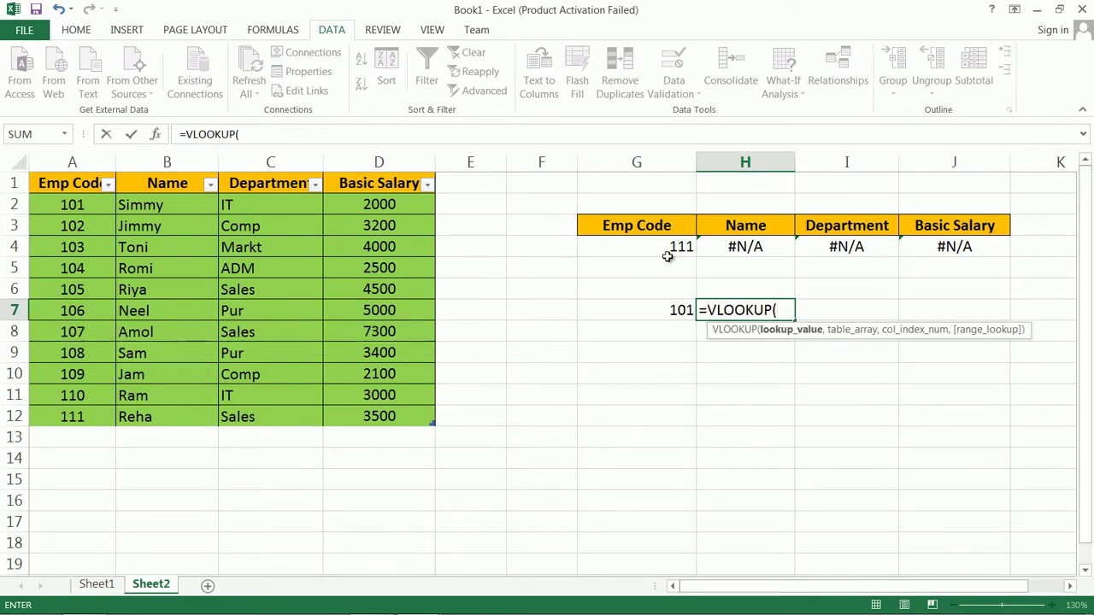
click(655, 312)
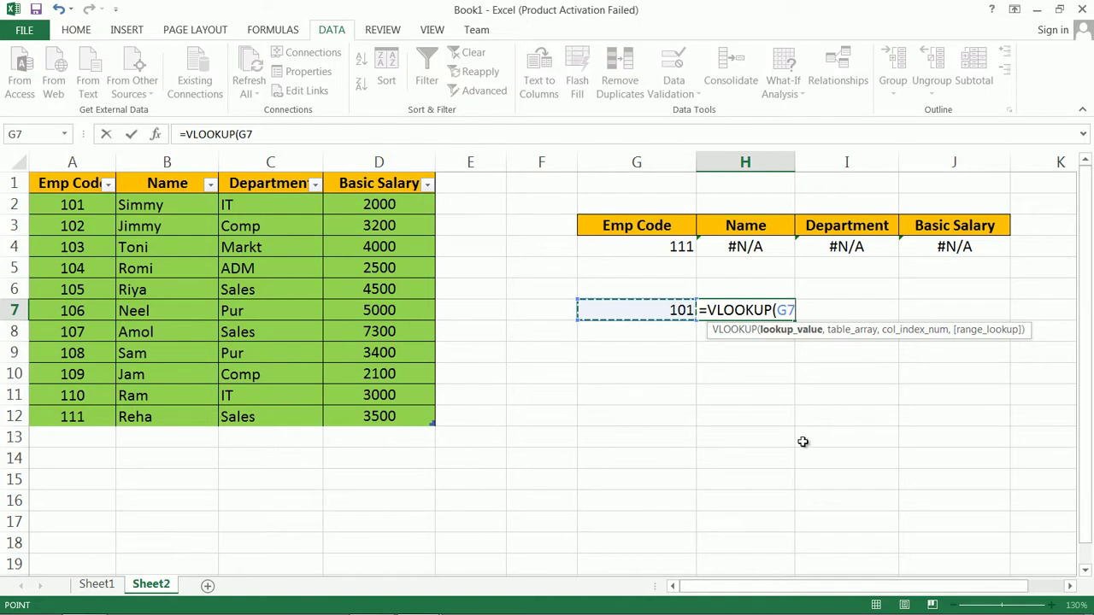
text(,)
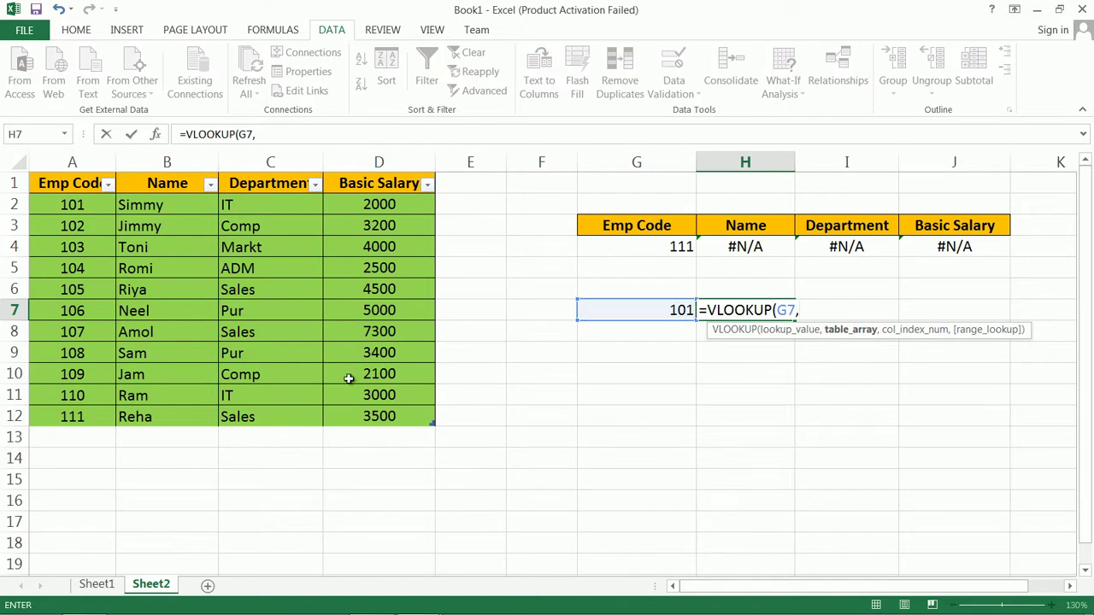
drag(73, 183, 387, 418)
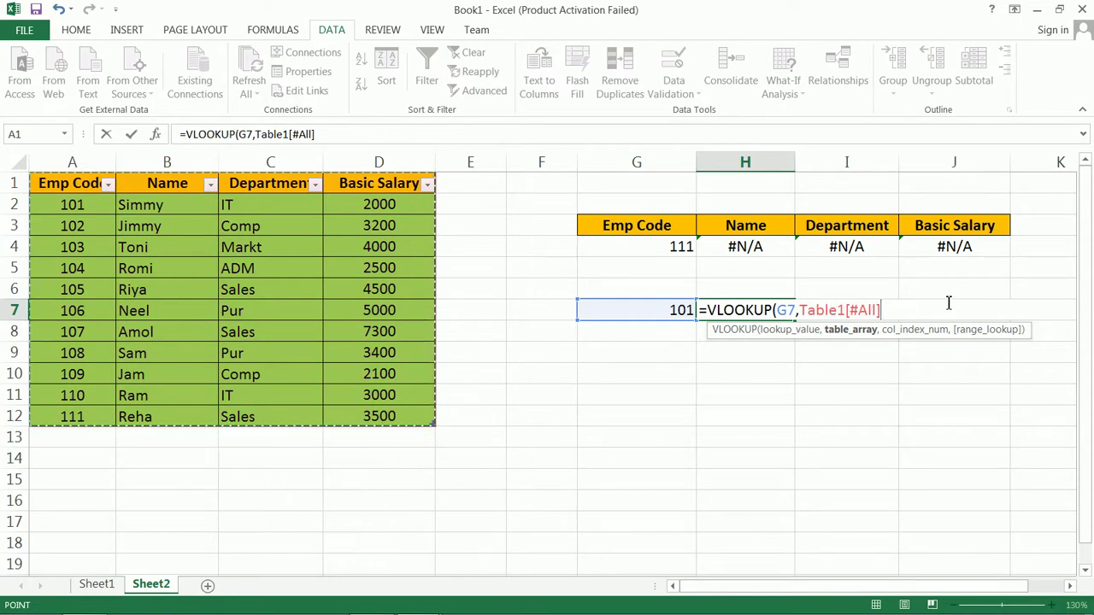
text(,1)
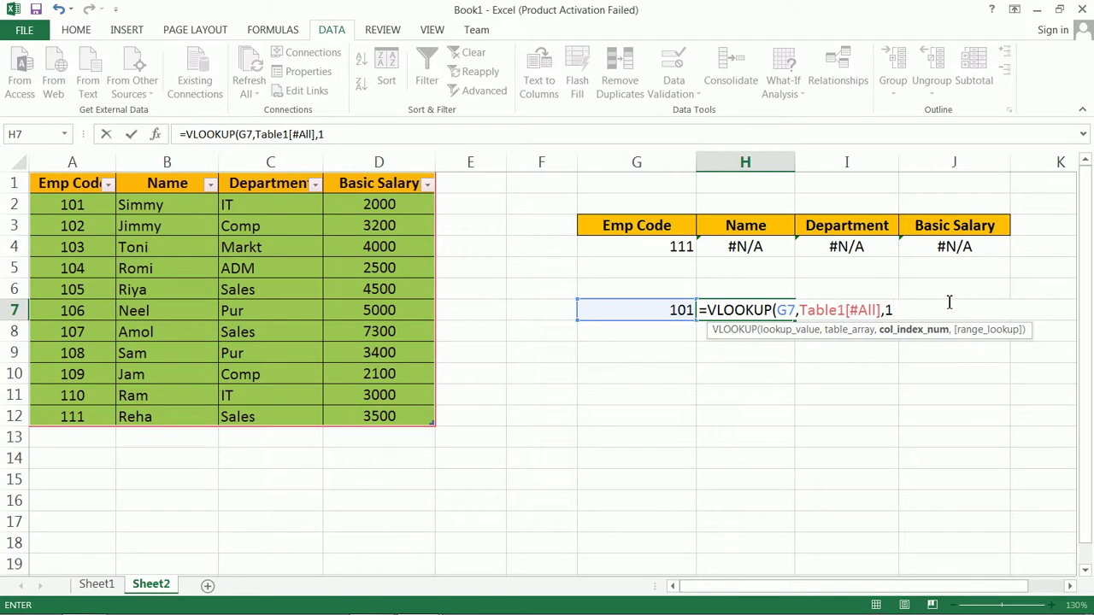
key(BackSpace)
text(2,0))
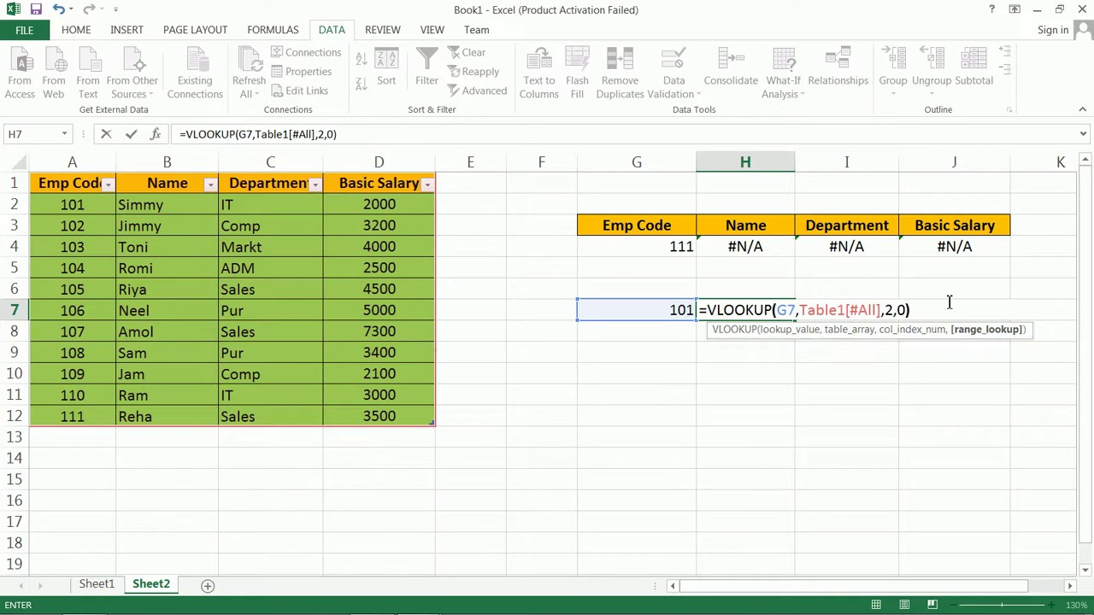
key(Return)
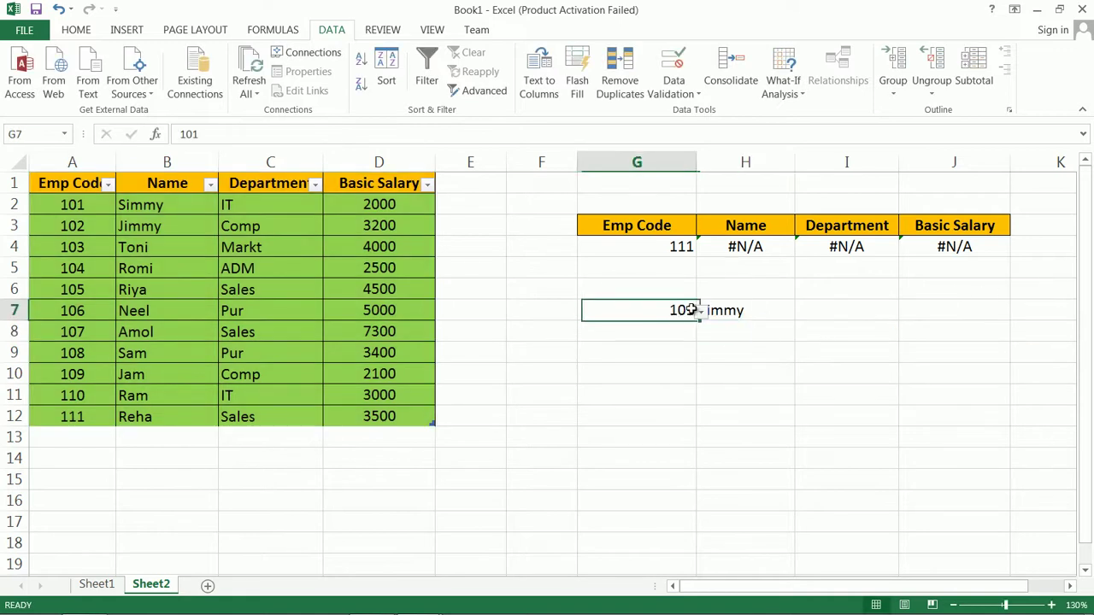
Step: Pick Emp Codes 104 and then 110 in G7's dropdown, then select D12
click(687, 311)
click(700, 312)
click(652, 377)
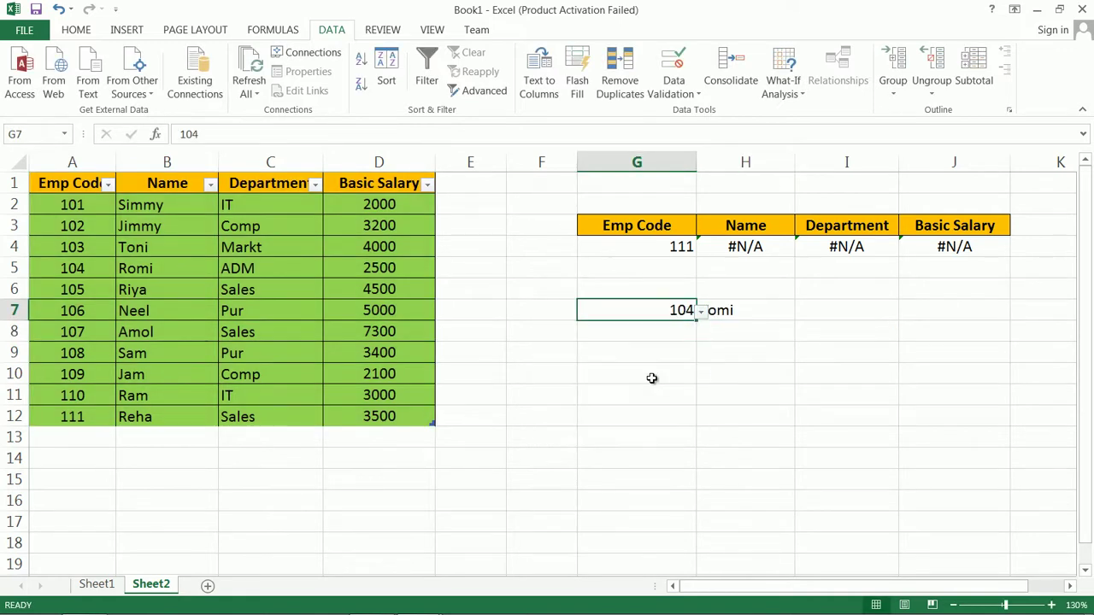
click(700, 311)
click(635, 418)
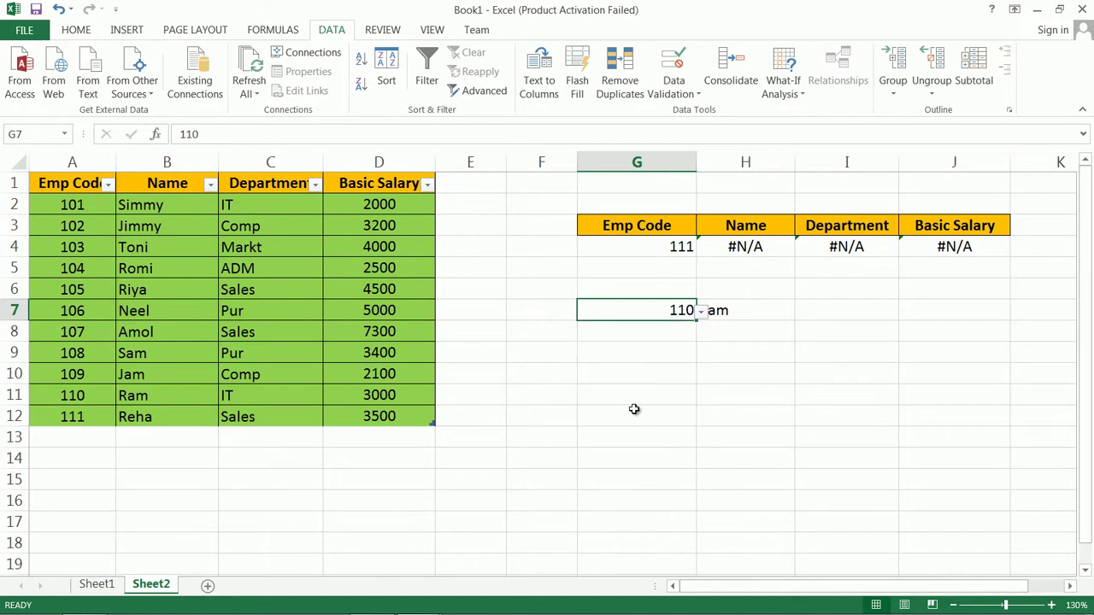
click(417, 418)
Step: Add table row 13 with Emp Code 222, the employee's name, Mkt and salary 4000
key(Tab)
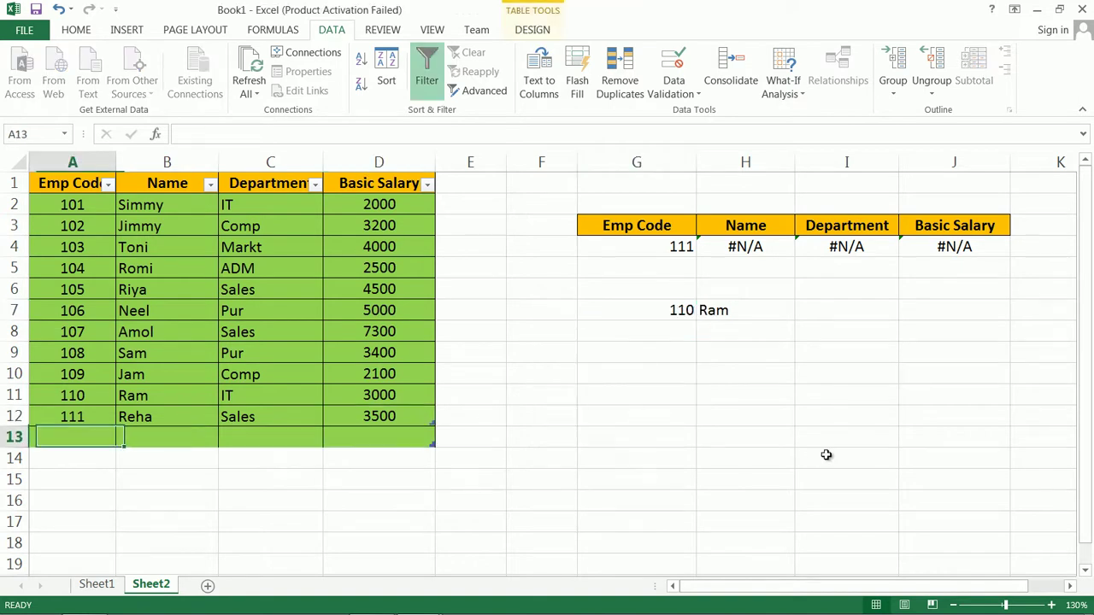
text(222)
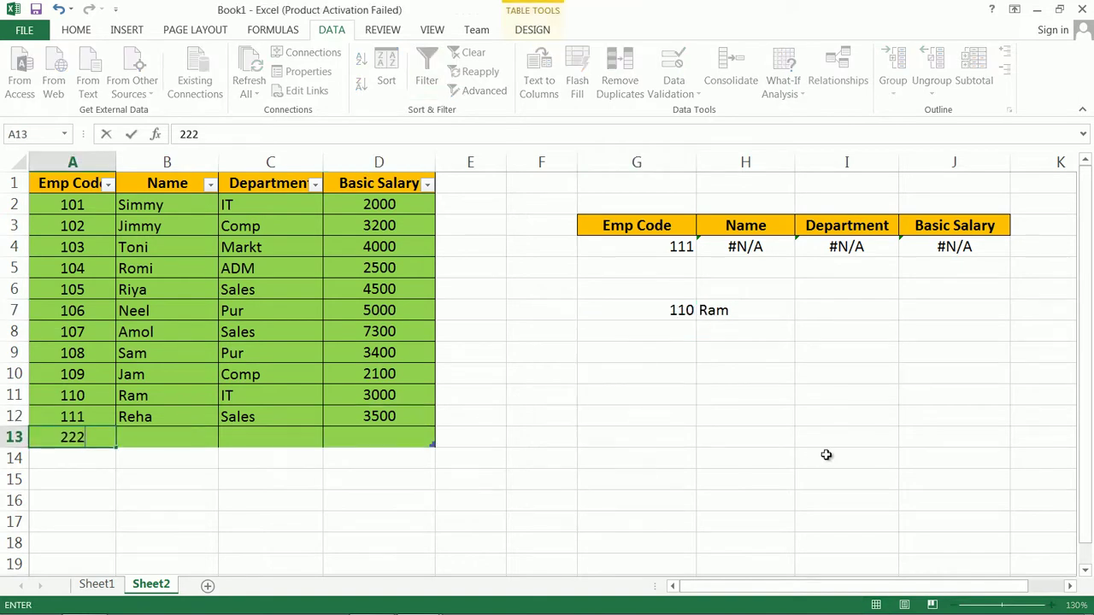
key(Tab)
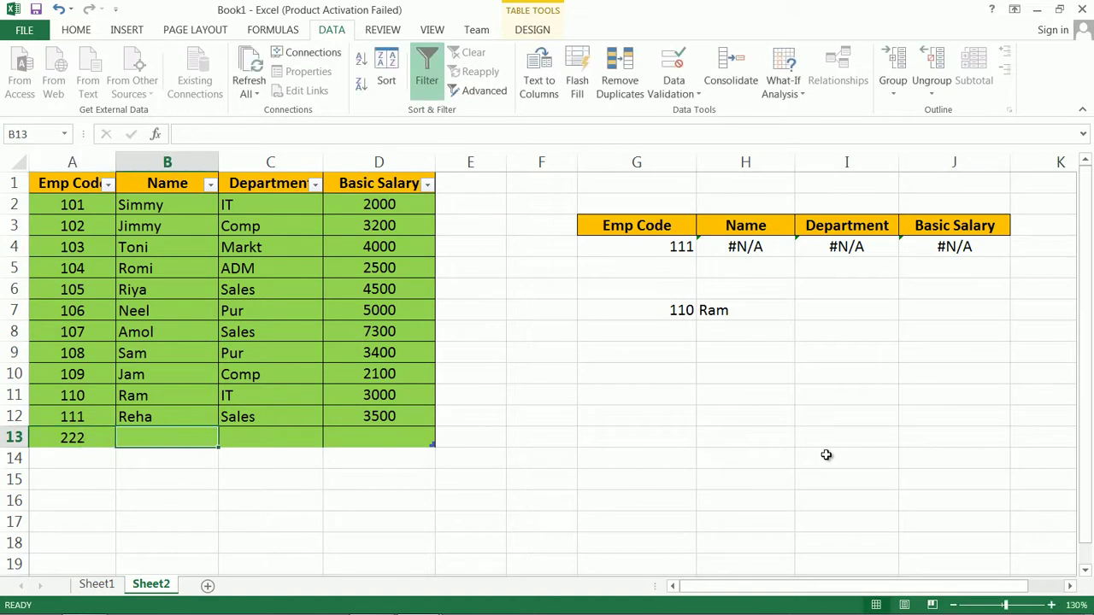
text(Raksha)
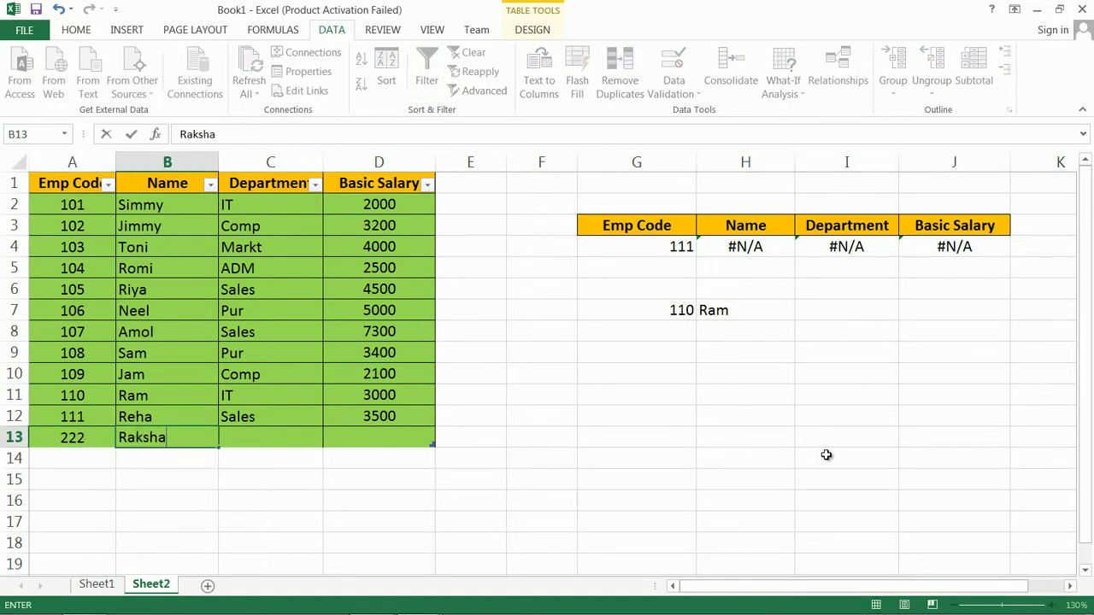
key(Tab)
text(Markt)
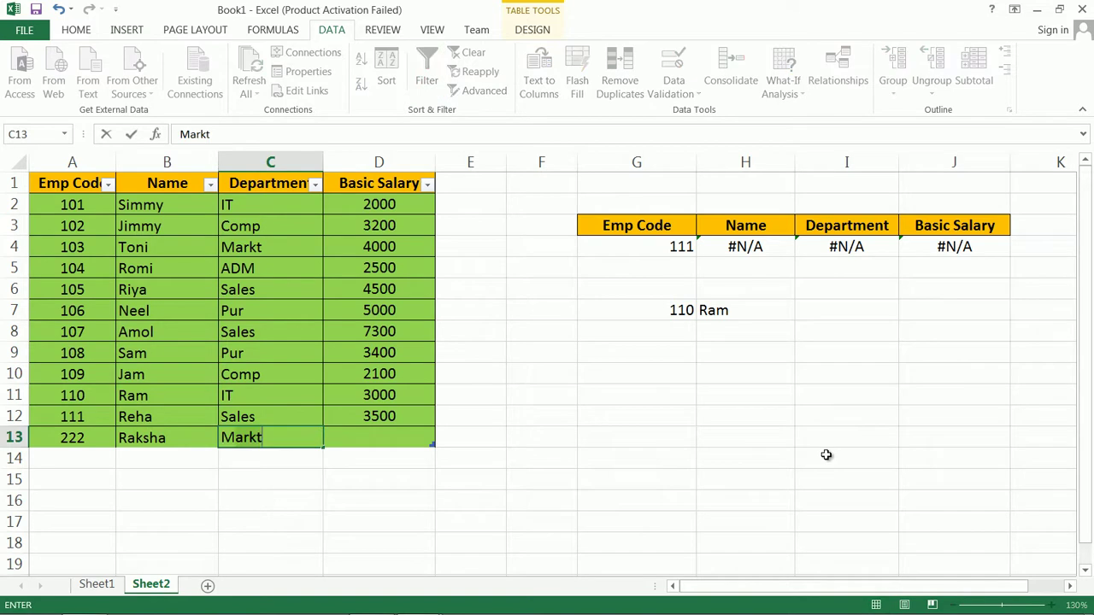
text(k)
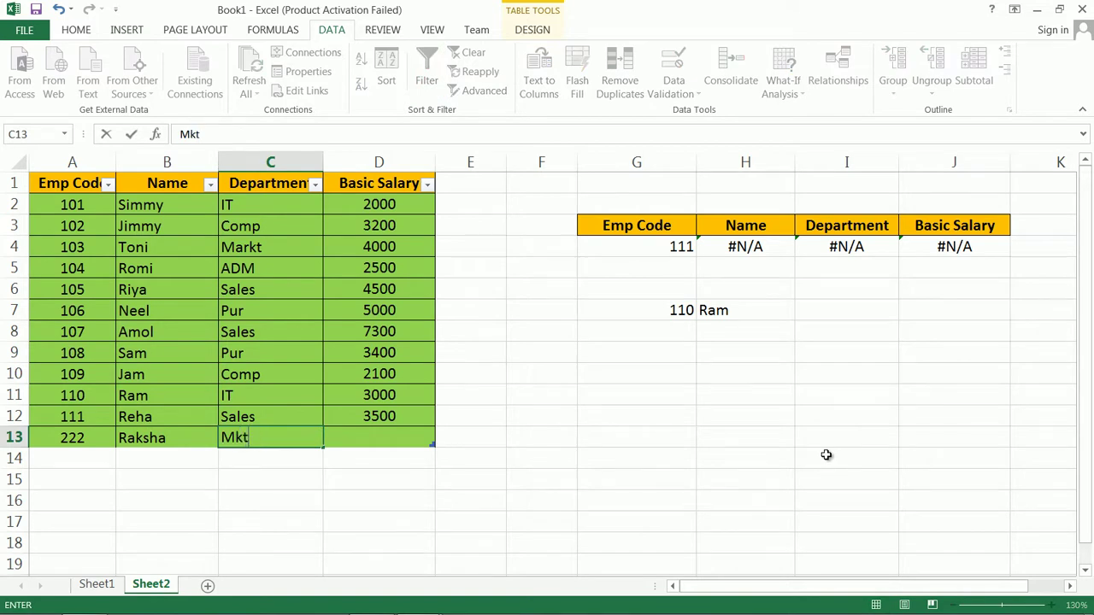
text(t)
key(Tab)
text(4)
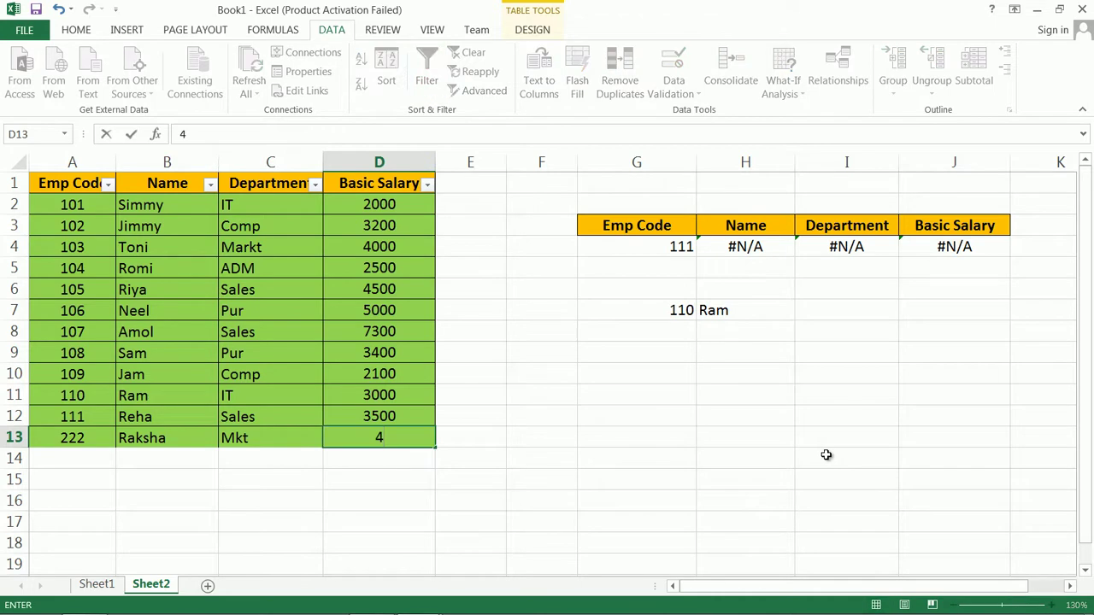
text(000)
key(Return)
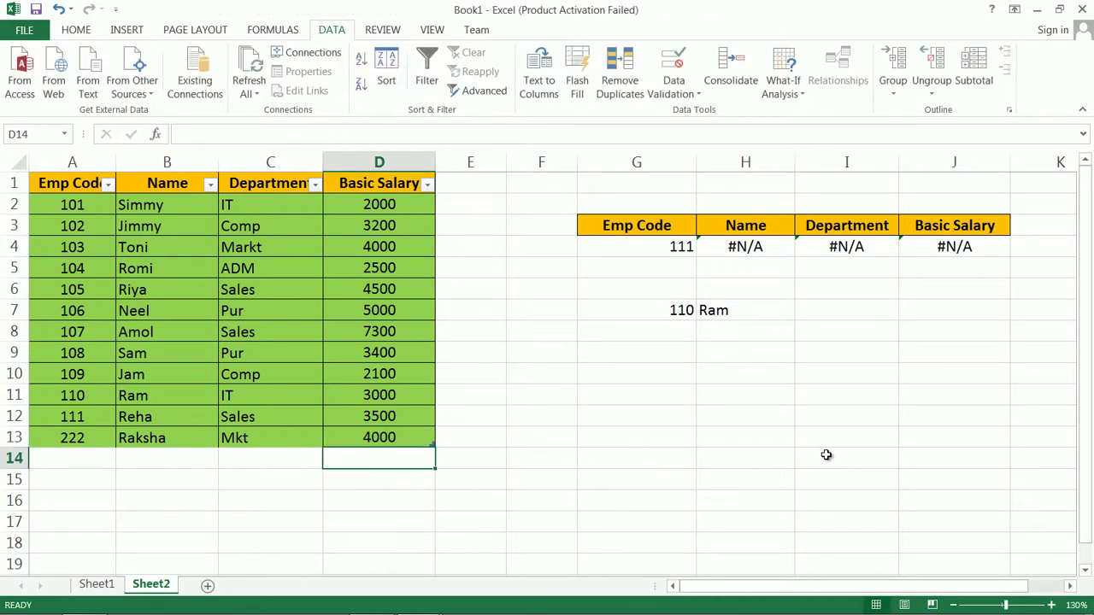
Step: Choose the new code 222 in G7 and check the name returned in H7
click(663, 307)
click(699, 313)
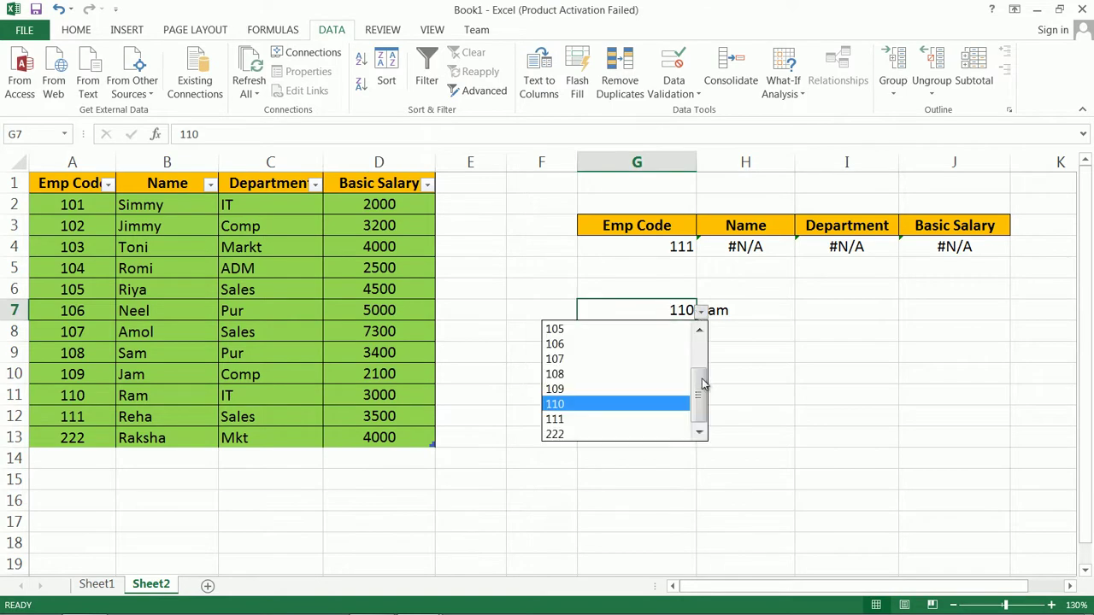
click(638, 432)
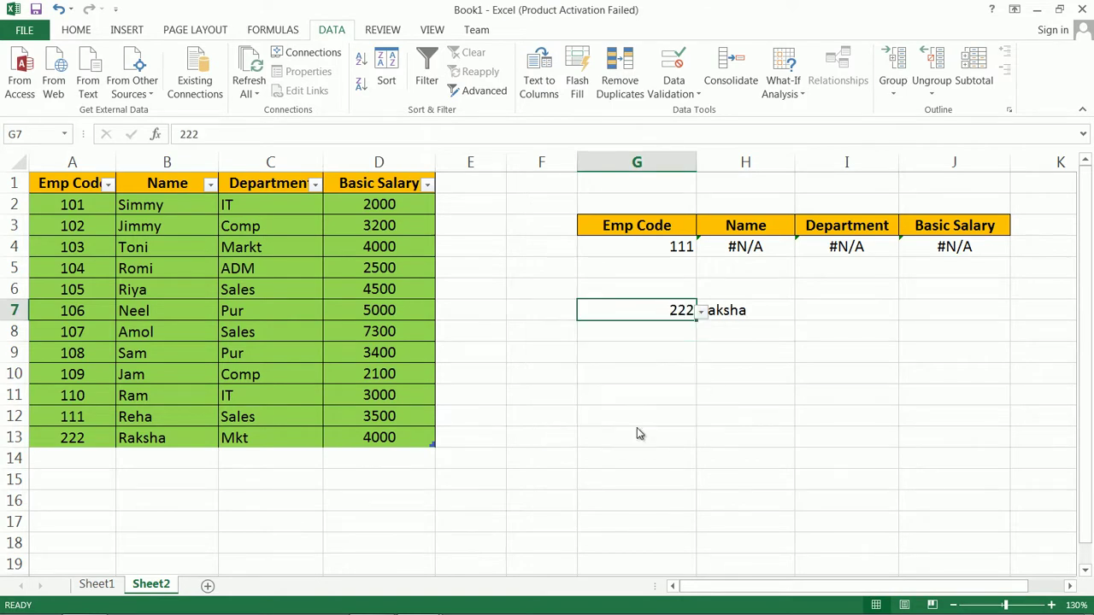
click(747, 318)
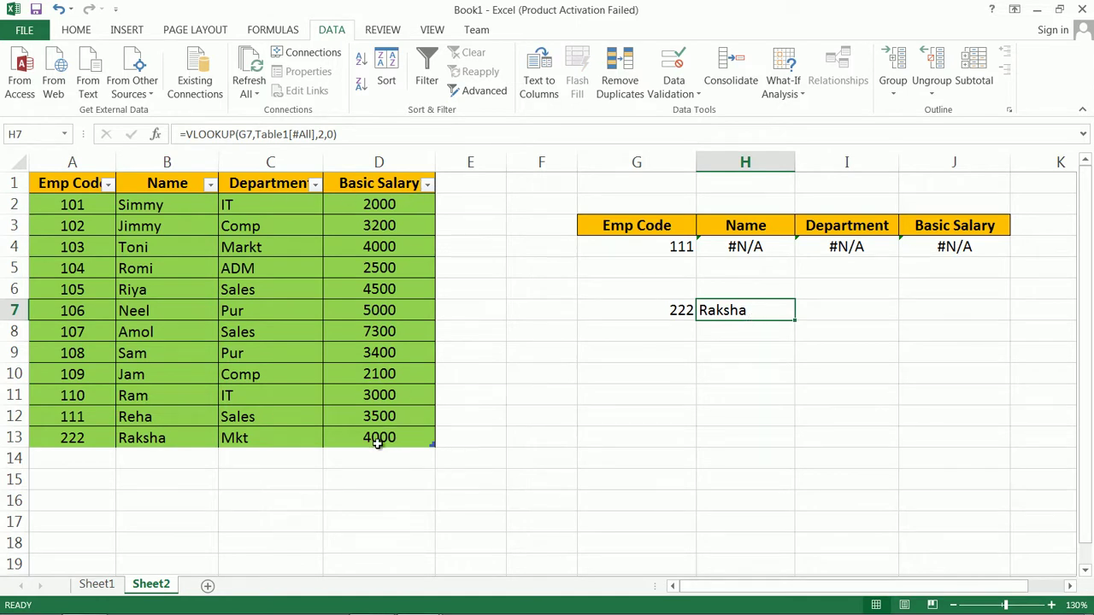
Step: Set G7 back to Emp Code 110 and select H7 to see Ram
click(684, 310)
click(701, 312)
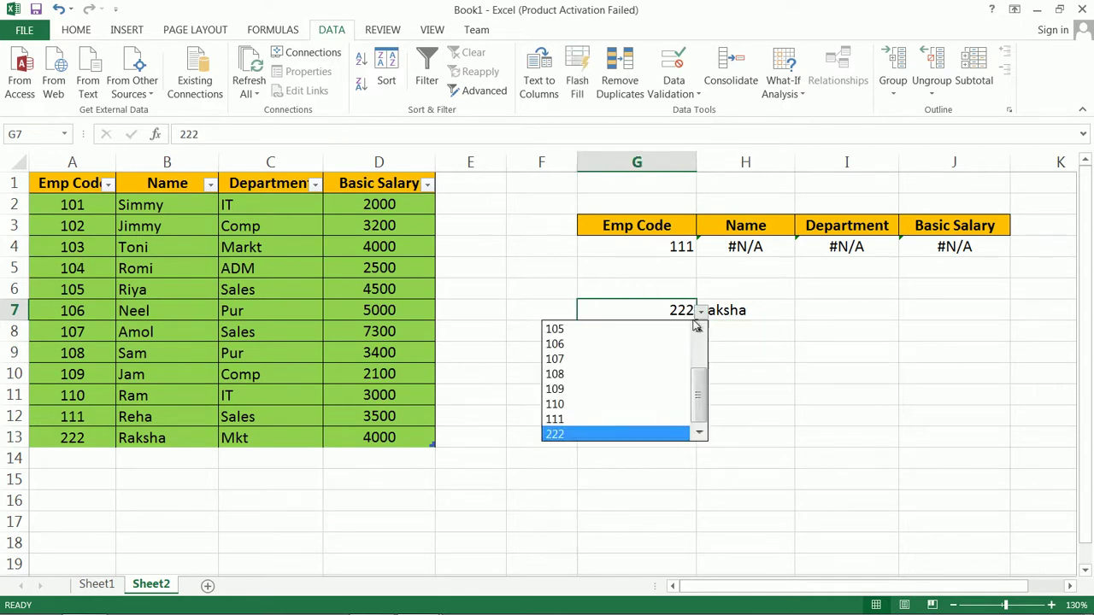
click(605, 434)
click(700, 313)
click(605, 401)
click(732, 309)
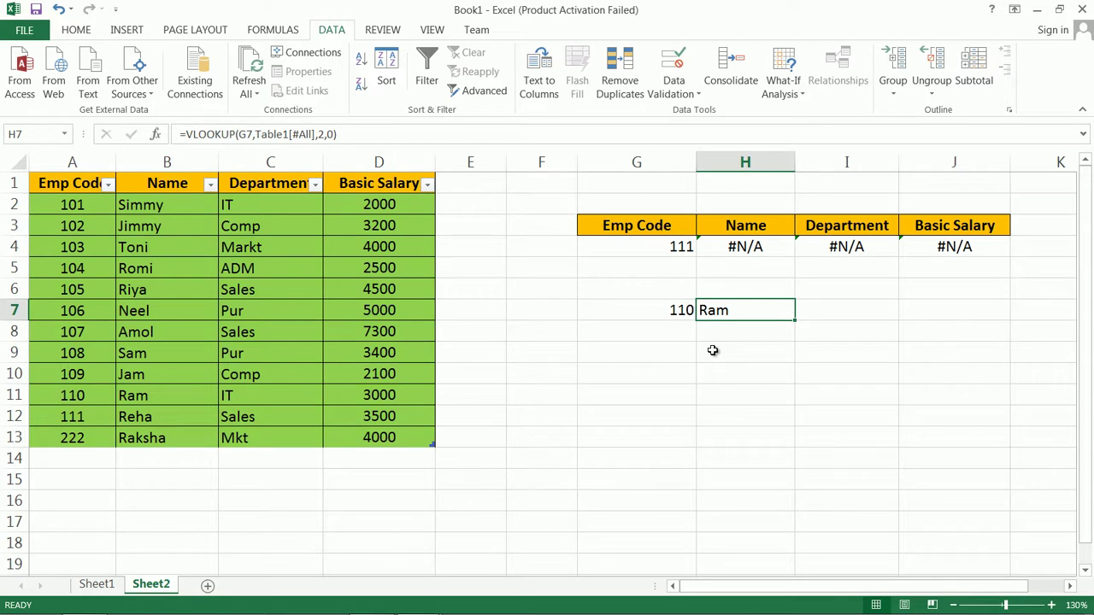
Step: Switch G7's Emp Code to 108 from its dropdown
key(Left)
click(701, 312)
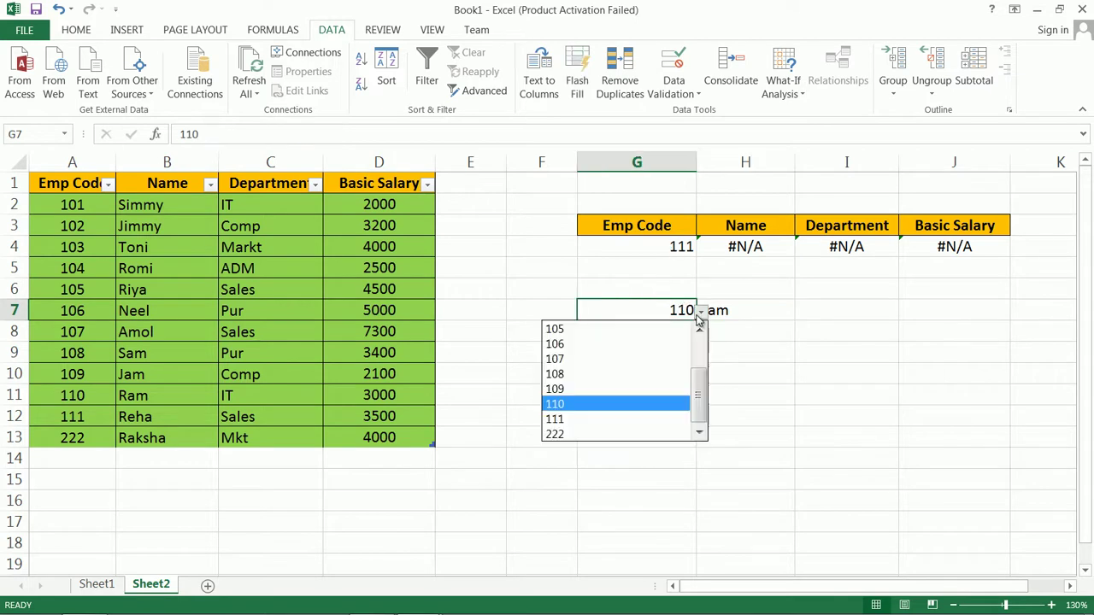
click(630, 374)
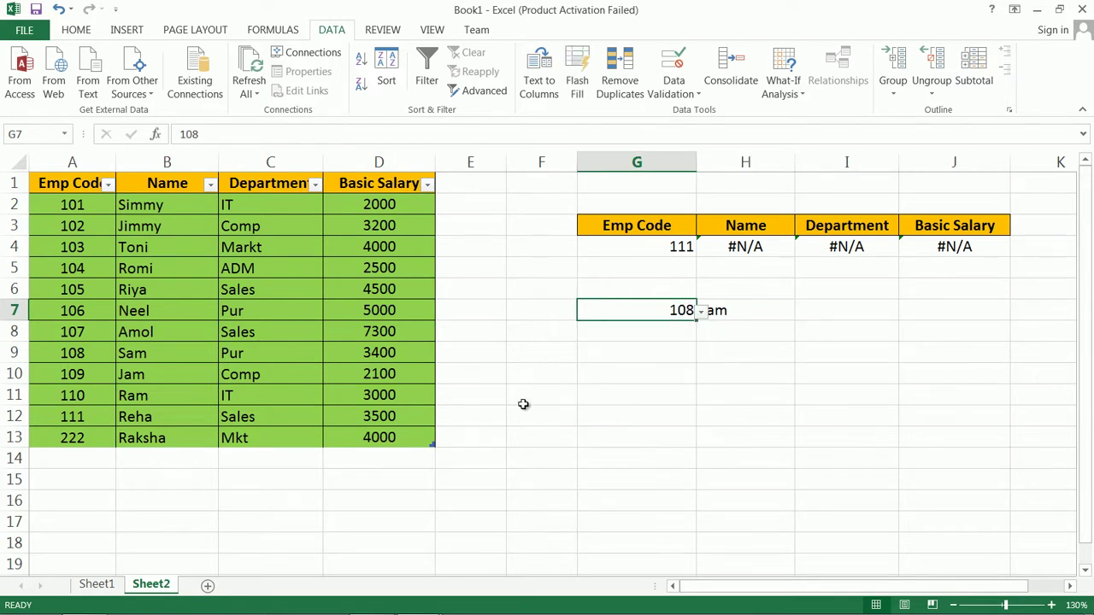
Step: Select the new row 13 cells A13 through D13 and the whole table
click(74, 453)
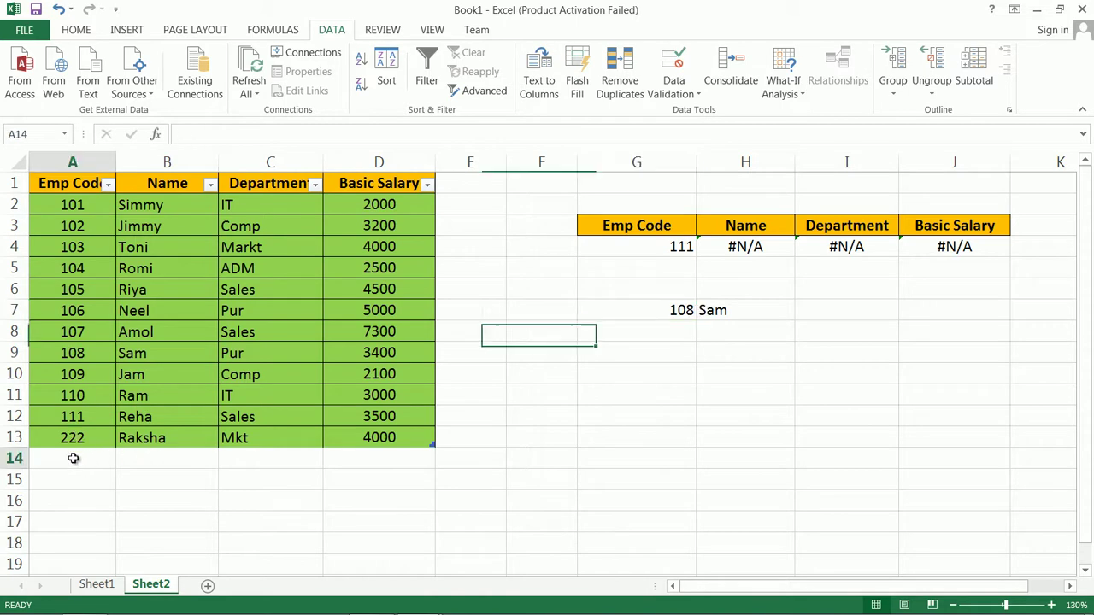
click(81, 439)
click(154, 439)
click(252, 436)
key(ctrl+a)
click(411, 431)
Step: Change G7's Emp Code to 109 using the dropdown
click(694, 306)
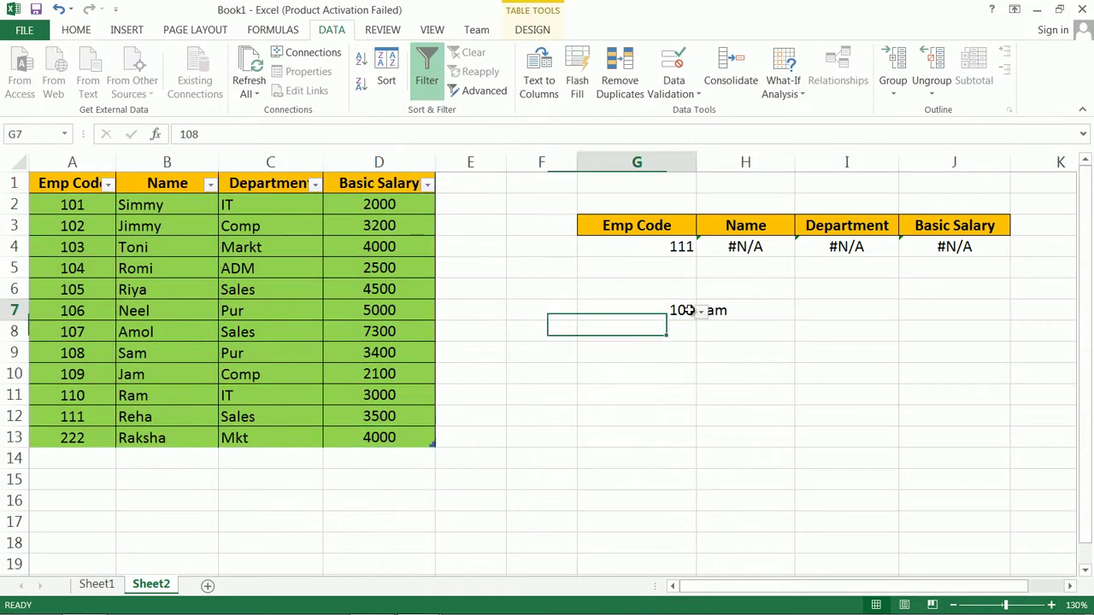
click(700, 312)
click(604, 379)
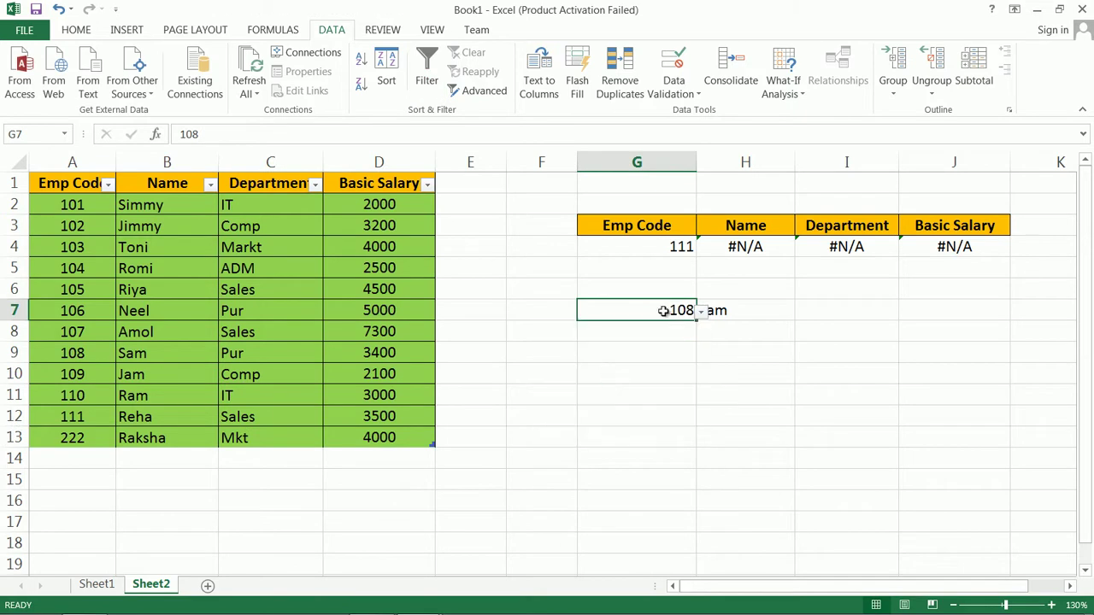
click(701, 313)
click(613, 390)
Step: Choose 222 in G7, confirm H7's returned name, then select A13 and A14
click(702, 314)
click(624, 435)
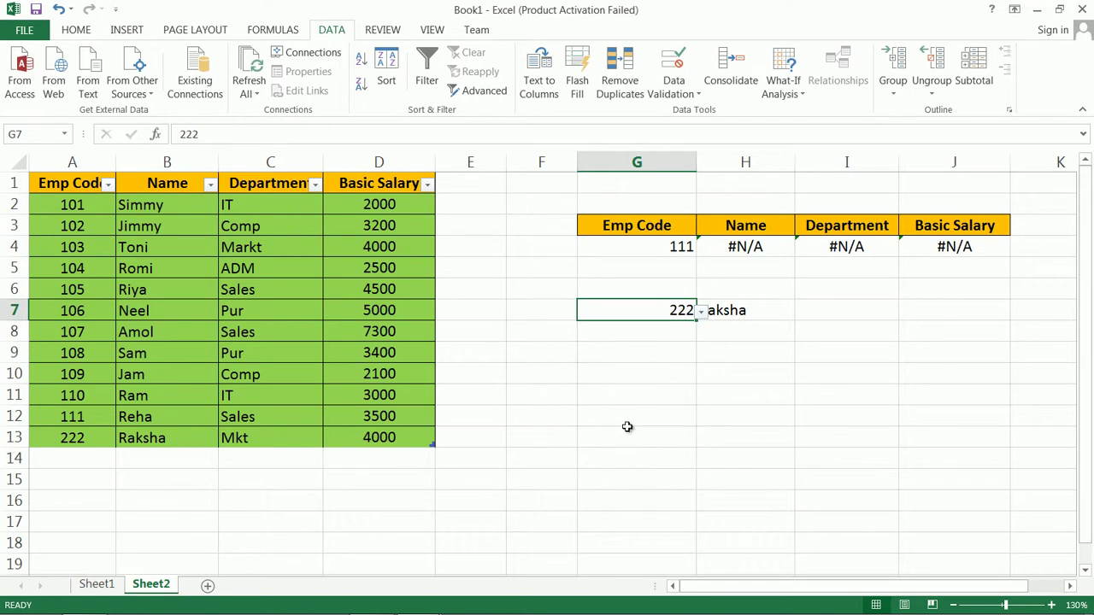
click(771, 311)
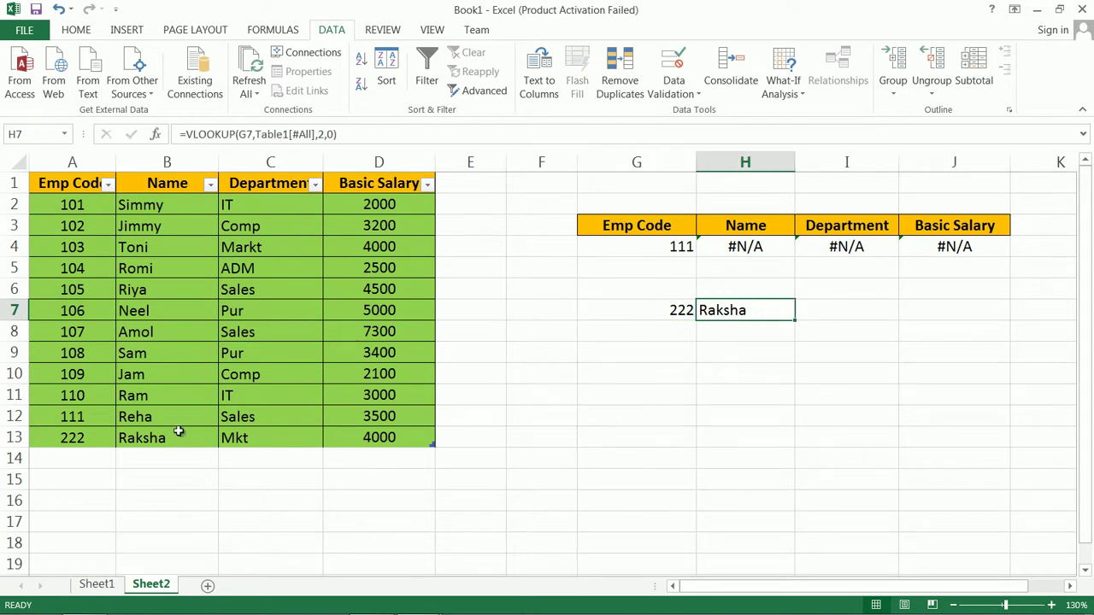
click(63, 442)
click(84, 455)
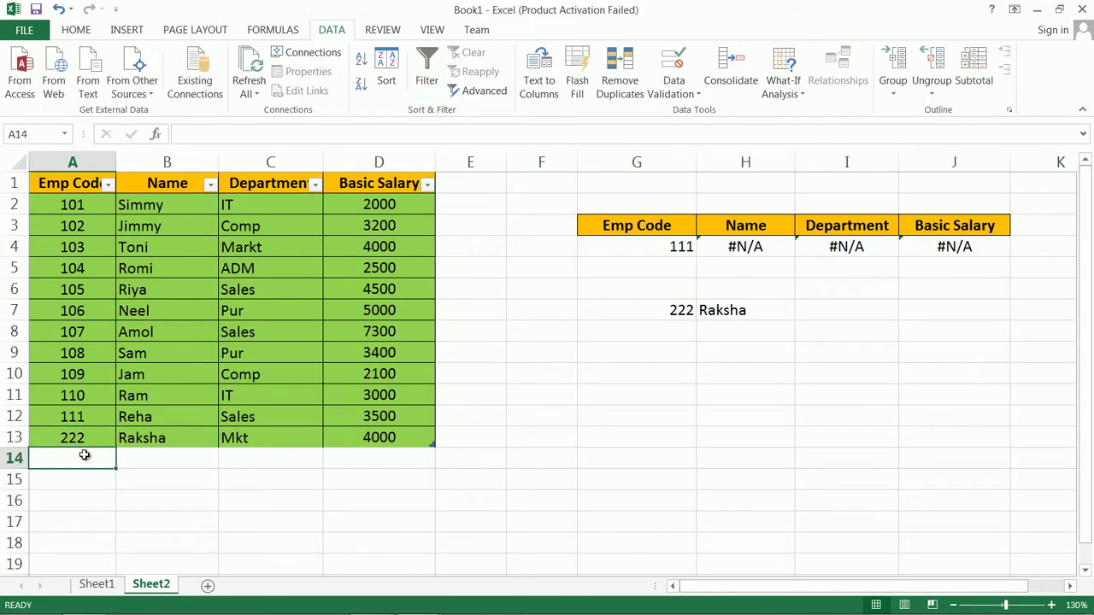